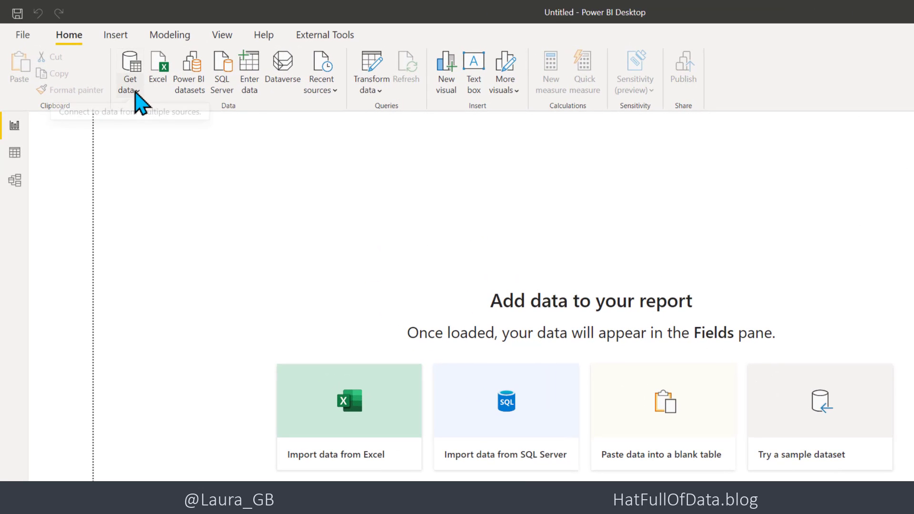
- Pick Azure Cosmos DB from the Azure connectors in the full Get Data catalogue
{"action": "left_click", "coordinate": [135, 91]}
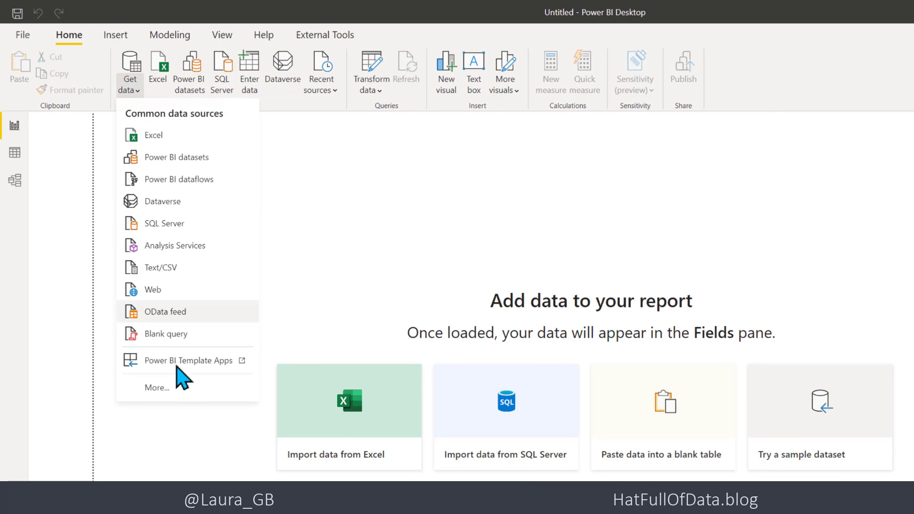
{"action": "left_click", "coordinate": [157, 387]}
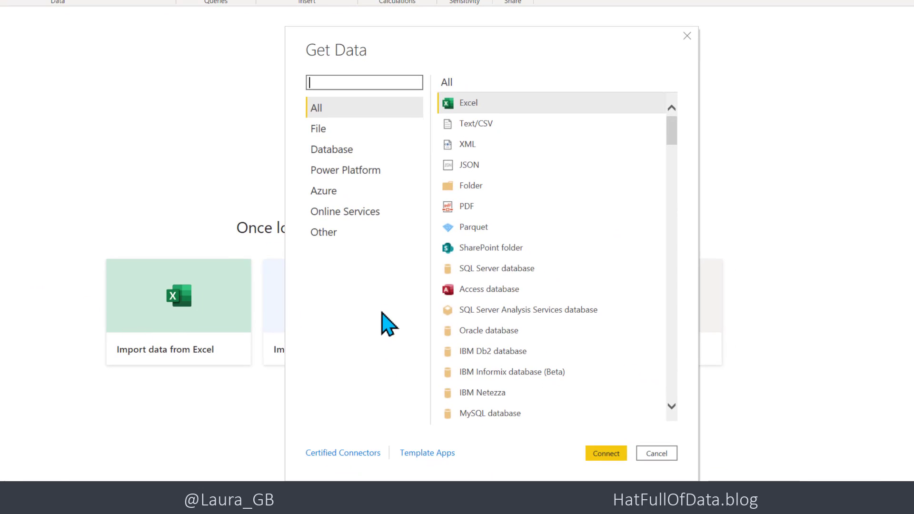
{"action": "left_click", "coordinate": [328, 199]}
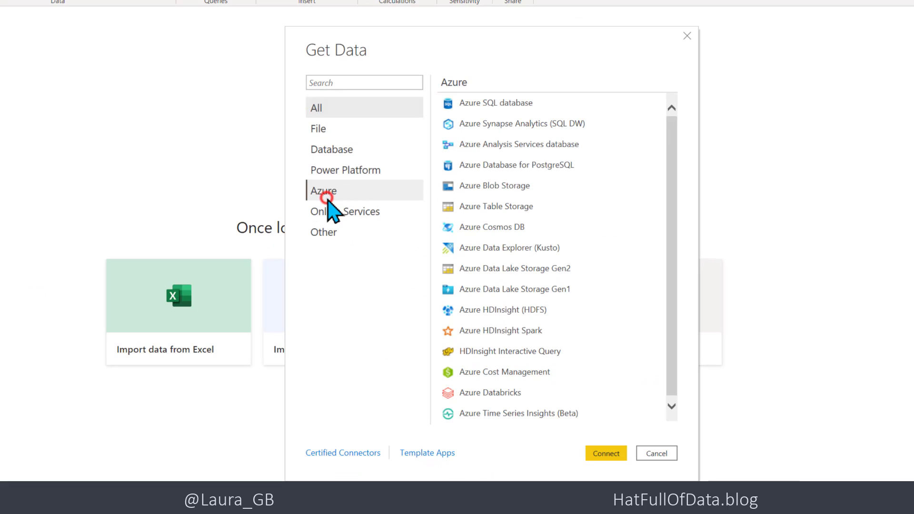
{"action": "left_click", "coordinate": [476, 229]}
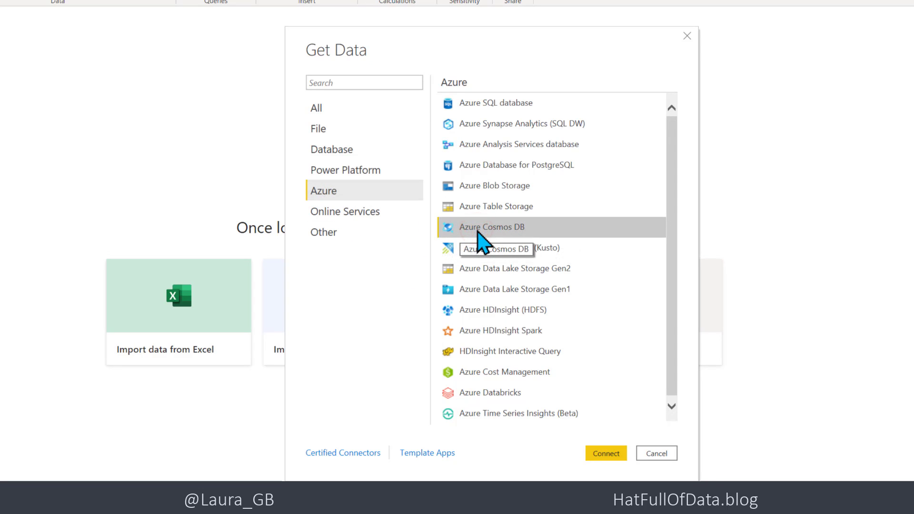
- Connect with the Cosmos DB connector and show the account's read-only keys in the Azure portal
{"action": "left_click", "coordinate": [604, 453]}
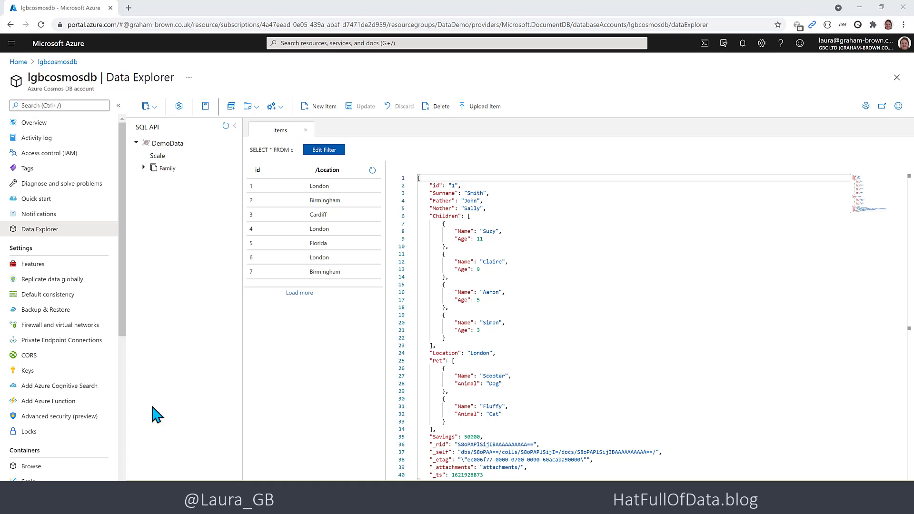
{"action": "left_click", "coordinate": [29, 371]}
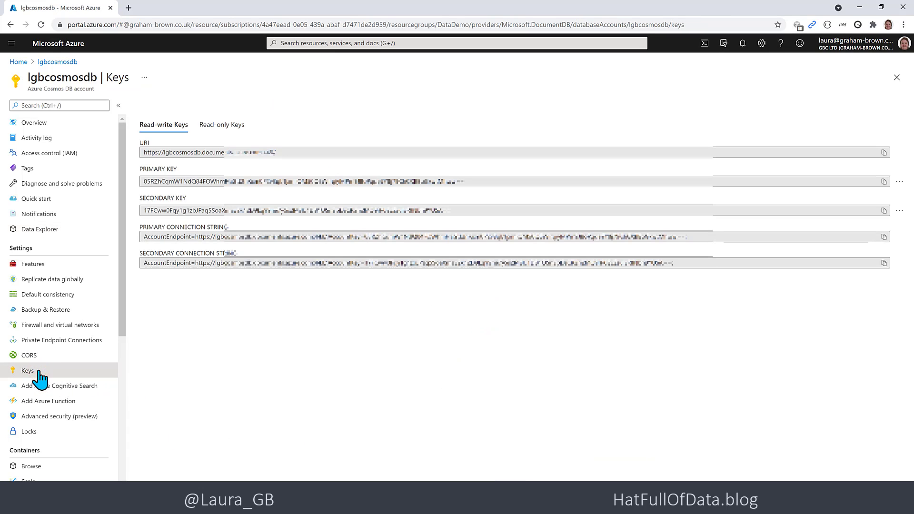
{"action": "left_click", "coordinate": [213, 124]}
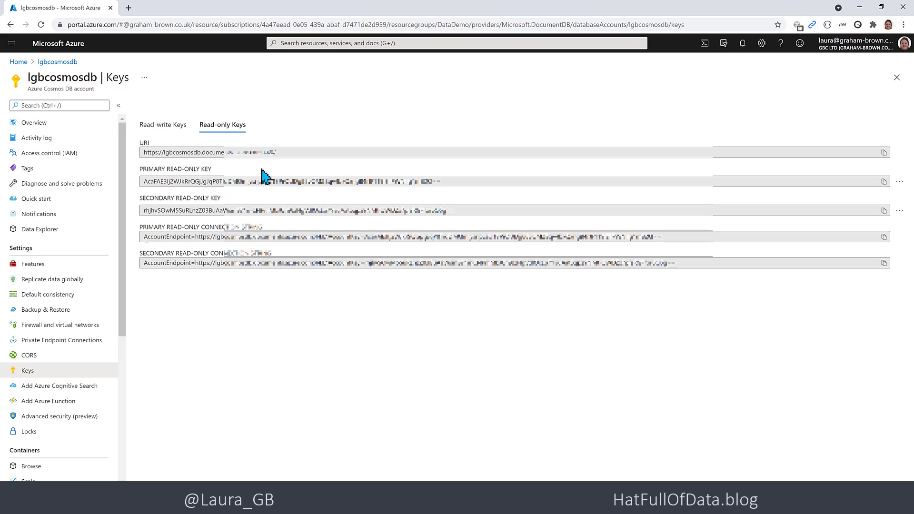
{"action": "left_click", "coordinate": [884, 153]}
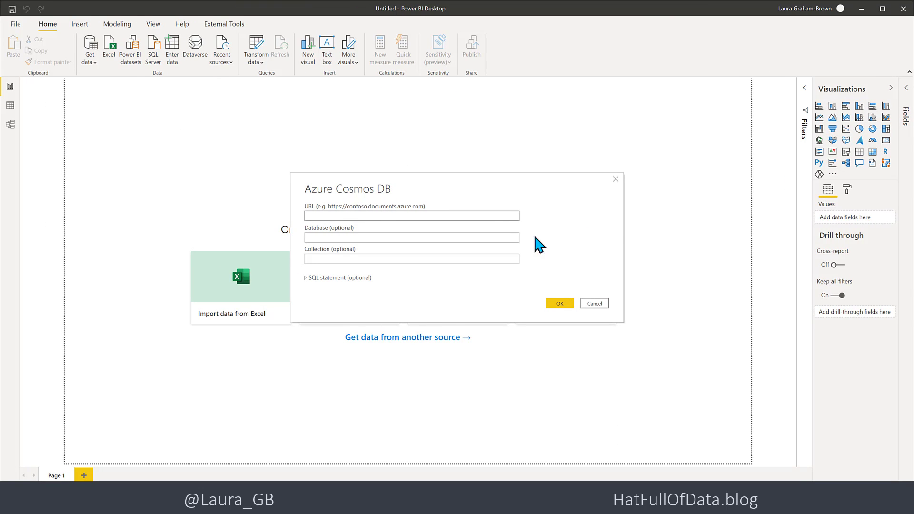
{"action": "left_click", "coordinate": [498, 216]}
{"action": "key", "text": "ctrl+v"}
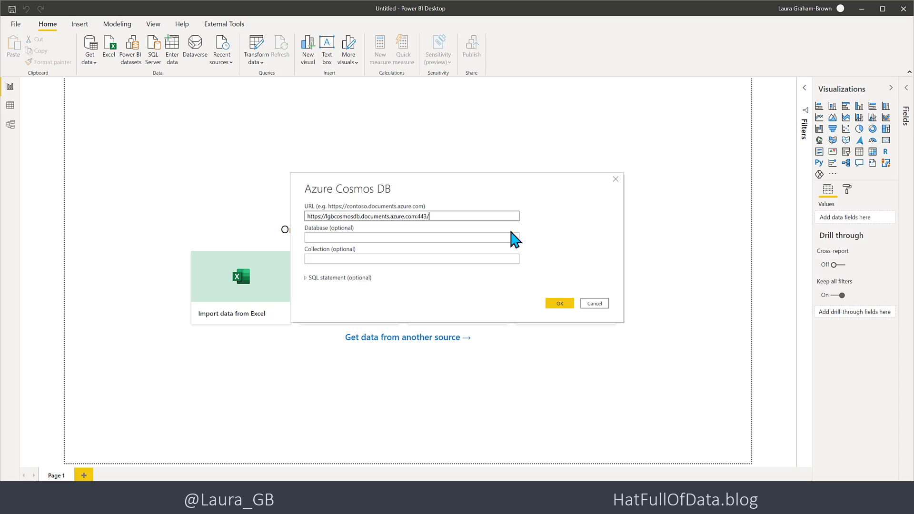
{"action": "left_click", "coordinate": [559, 305]}
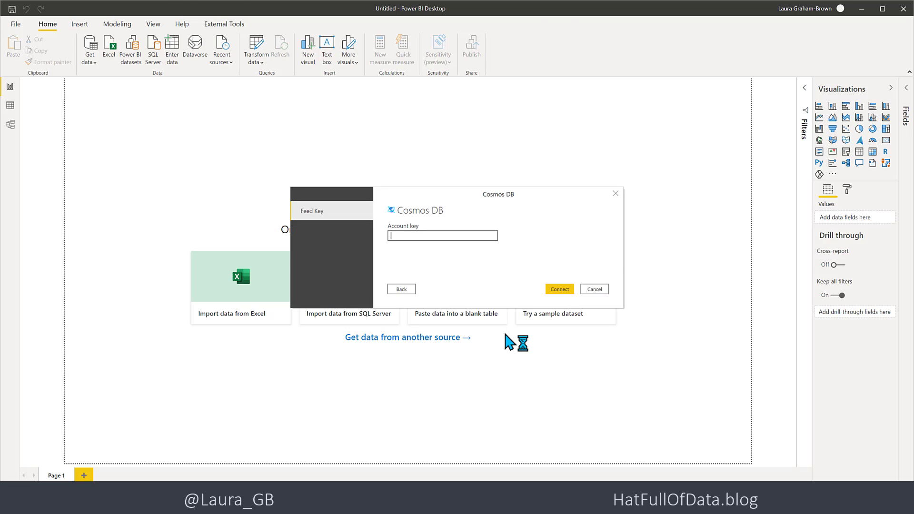
- Copy the primary read-only key from the Azure portal's Keys page
{"action": "key", "text": "alt+Tab"}
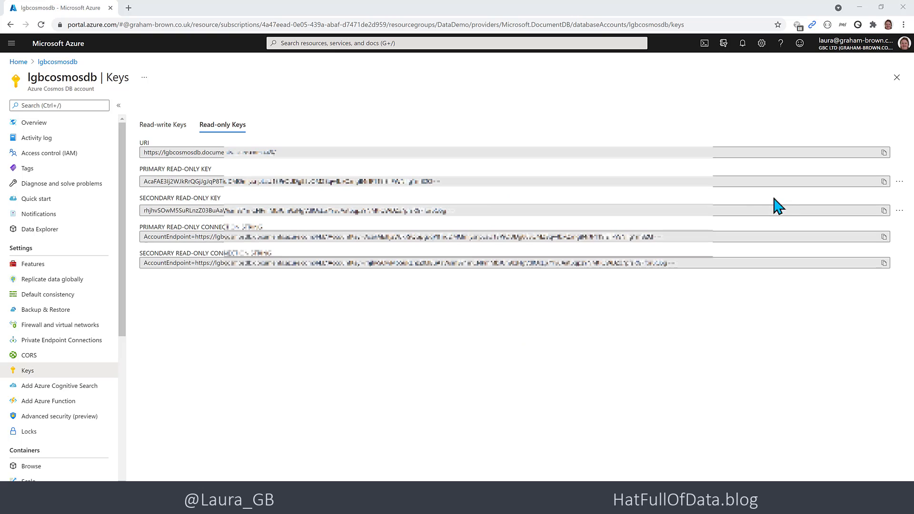
{"action": "left_click", "coordinate": [883, 181]}
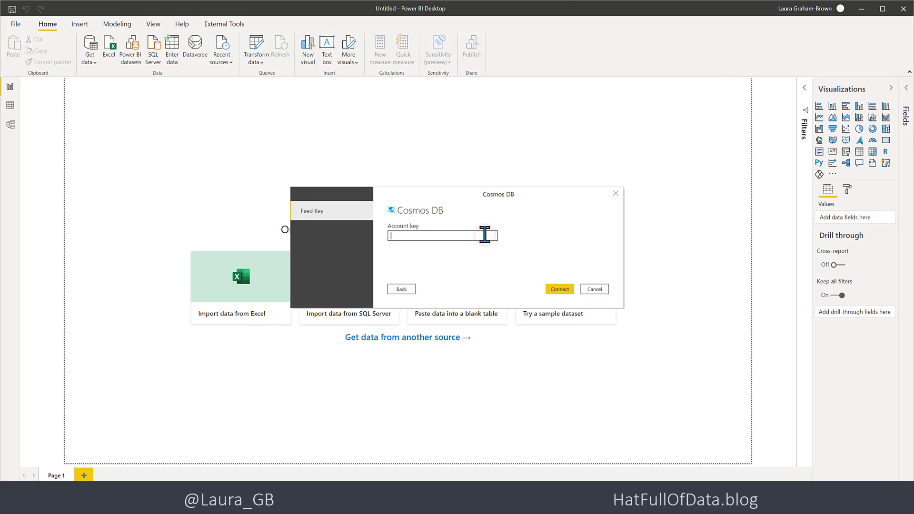
- Connect using the pasted account key and load the DemoData Family collection into Power Query Editor
{"action": "key", "text": "ctrl+v"}
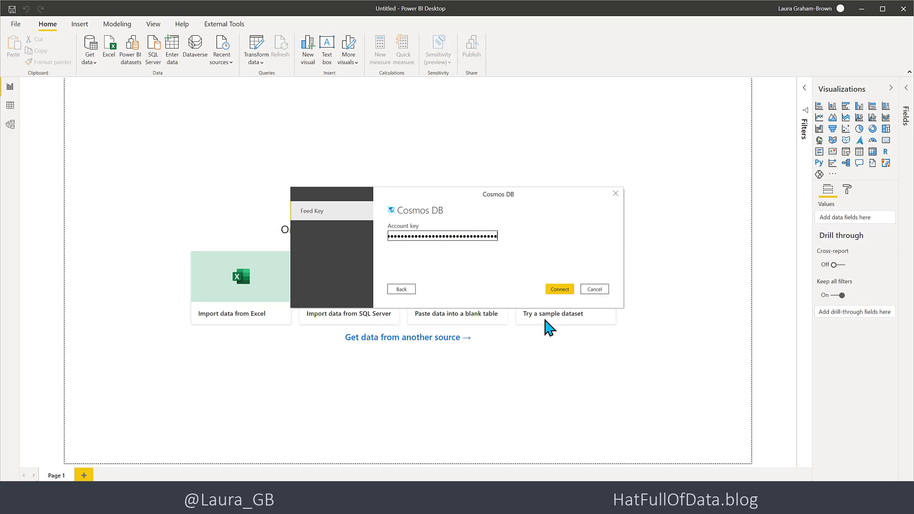
{"action": "left_click", "coordinate": [560, 289]}
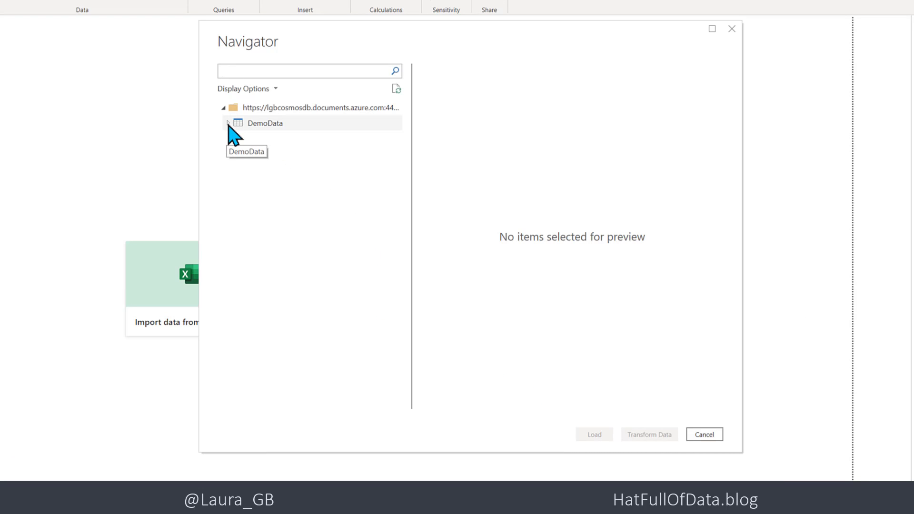
{"action": "left_click", "coordinate": [228, 123]}
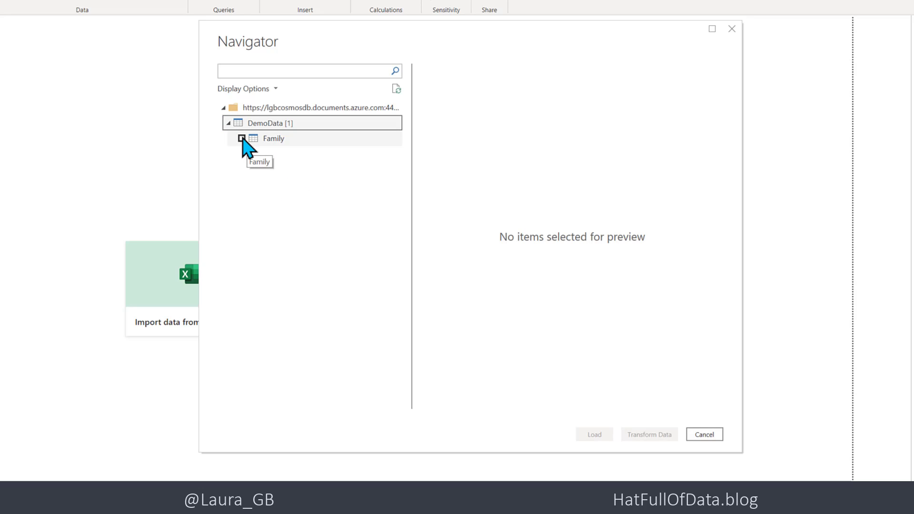
{"action": "left_click", "coordinate": [242, 138]}
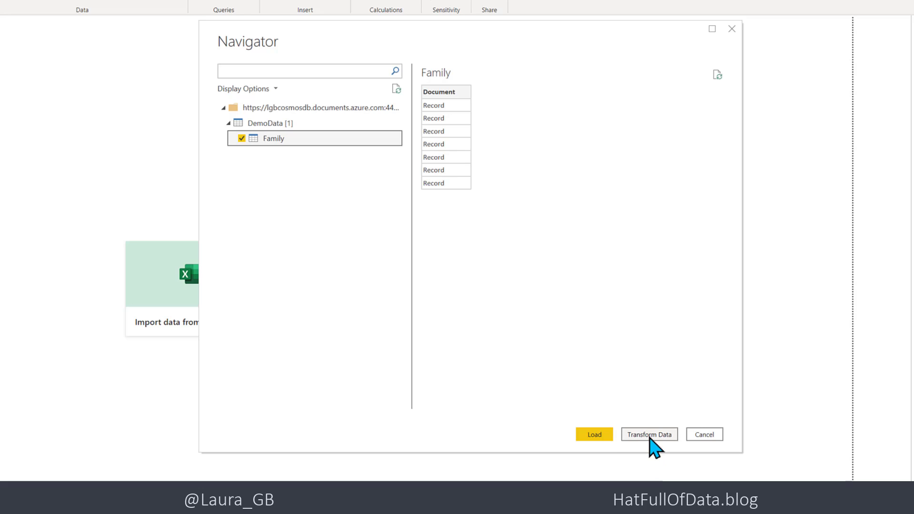
{"action": "left_click", "coordinate": [649, 435]}
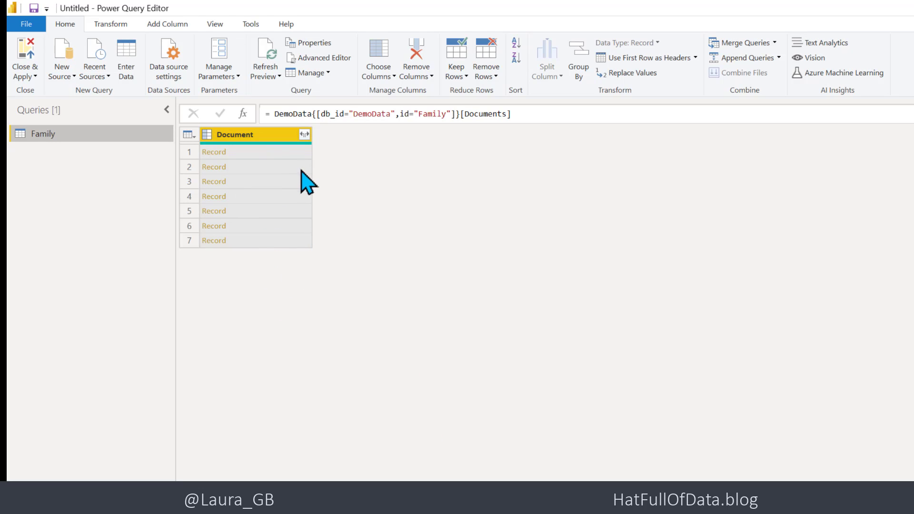
- Expand Document without the _rid, _self, _etag, _attachments and _ts fields or column-name prefixes
{"action": "left_click", "coordinate": [305, 134]}
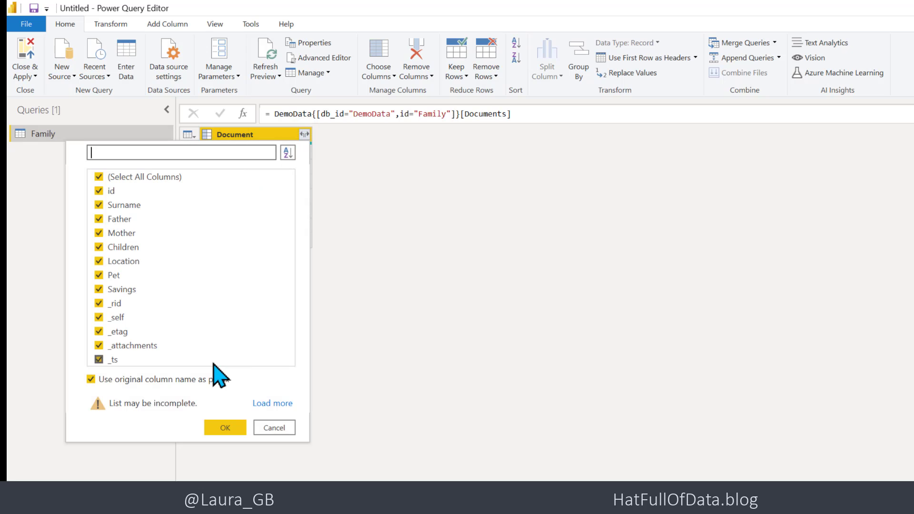
{"action": "left_click", "coordinate": [99, 359]}
{"action": "left_click", "coordinate": [99, 345]}
{"action": "left_click", "coordinate": [99, 331]}
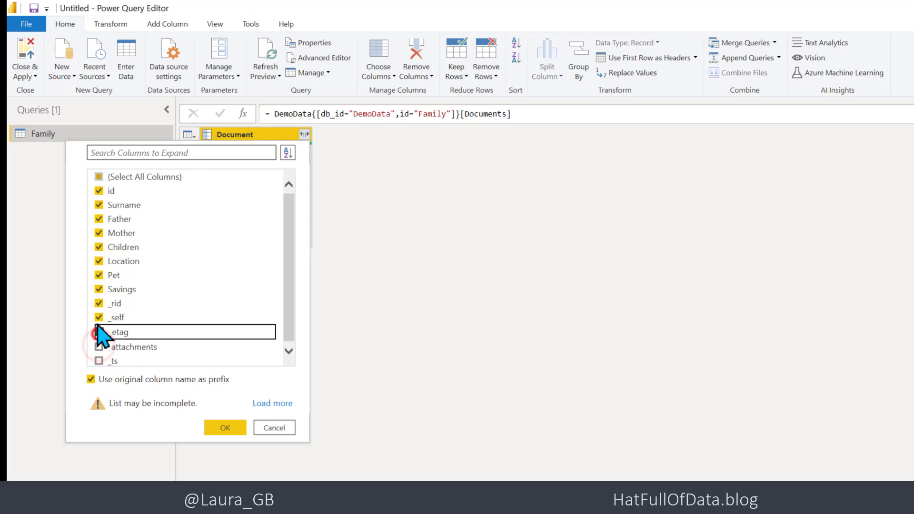
{"action": "left_click", "coordinate": [99, 318]}
{"action": "left_click", "coordinate": [99, 303]}
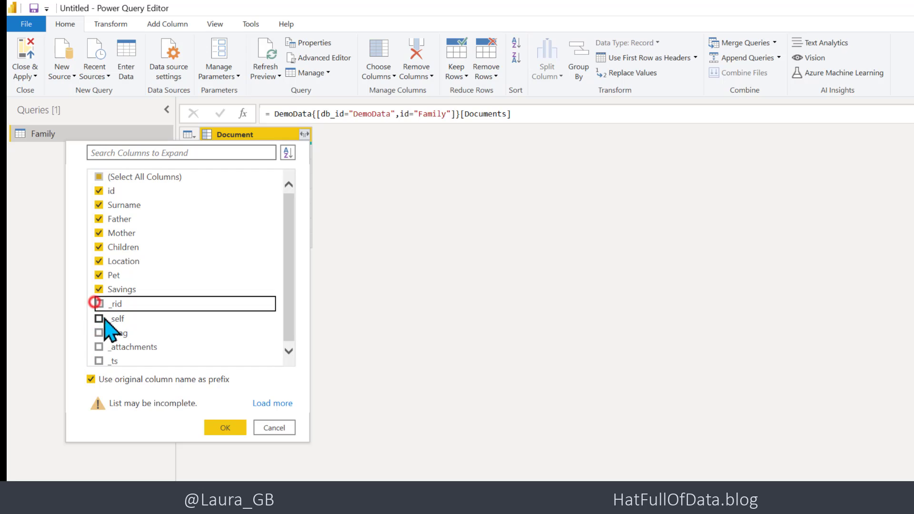
{"action": "left_click", "coordinate": [91, 379]}
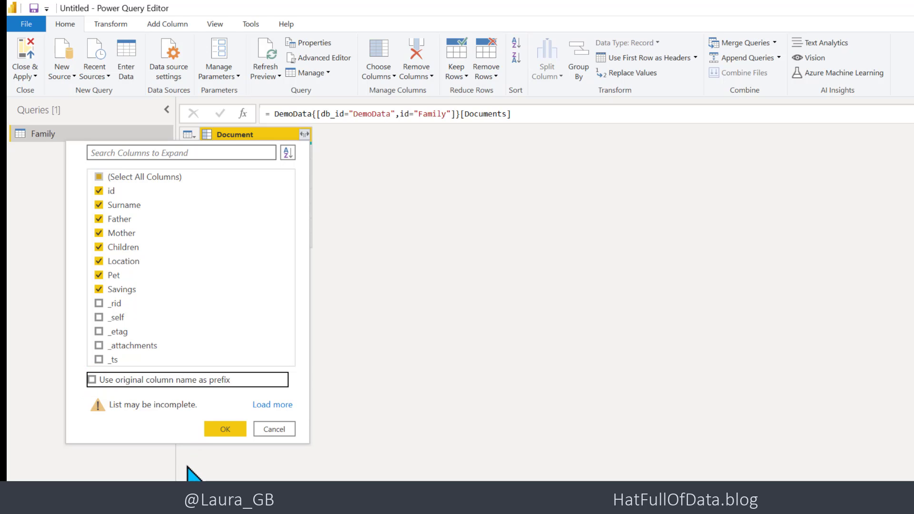
{"action": "left_click", "coordinate": [227, 430]}
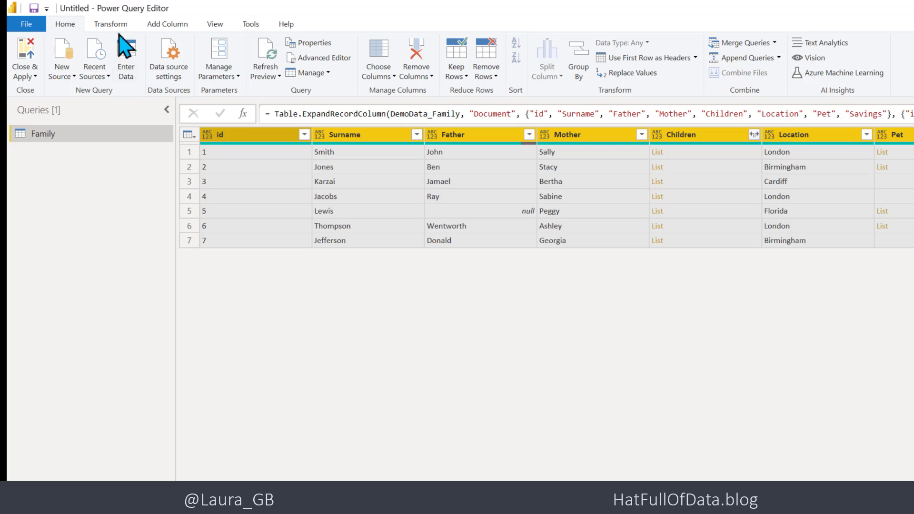
- Run Detect Data Type so id becomes whole number and the name and location columns text
{"action": "left_click", "coordinate": [112, 25]}
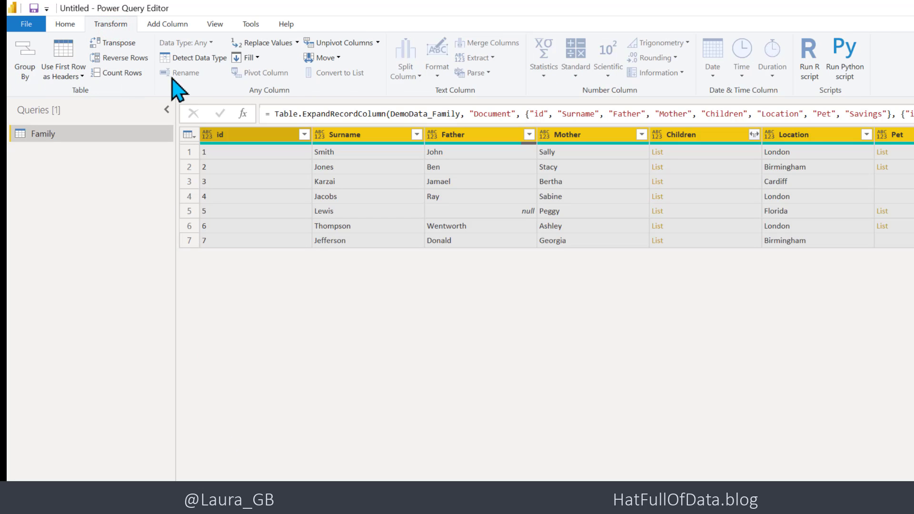
{"action": "left_click", "coordinate": [191, 58]}
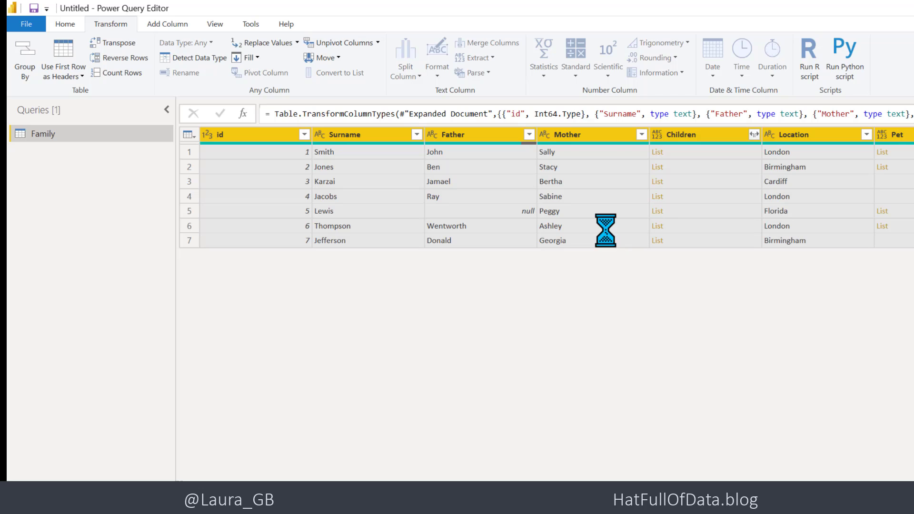
- Disable load for FamilySource and add a FamilySource (2) query that references it
{"action": "right_click", "coordinate": [74, 134]}
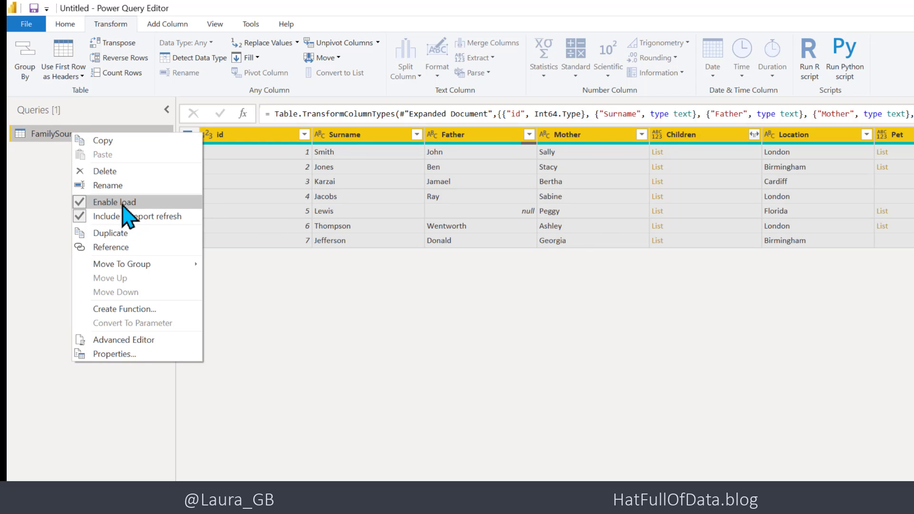
{"action": "left_click", "coordinate": [122, 203]}
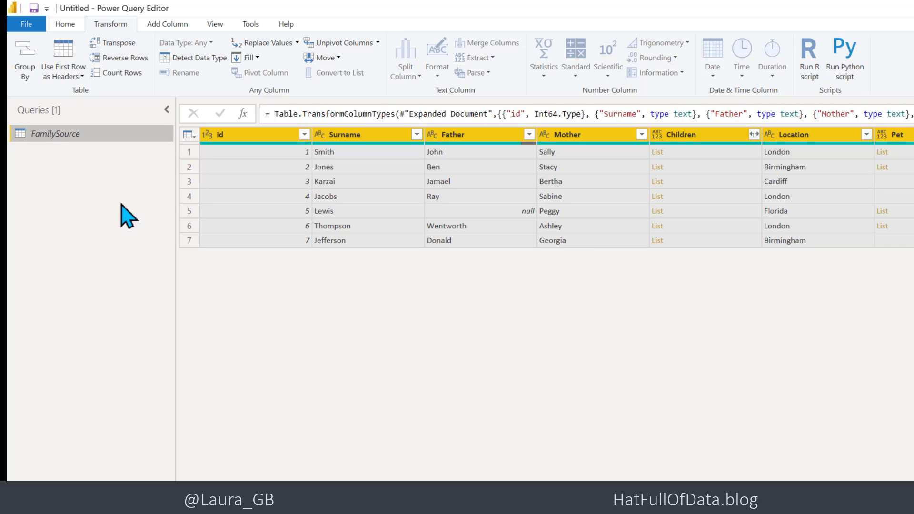
{"action": "right_click", "coordinate": [78, 133]}
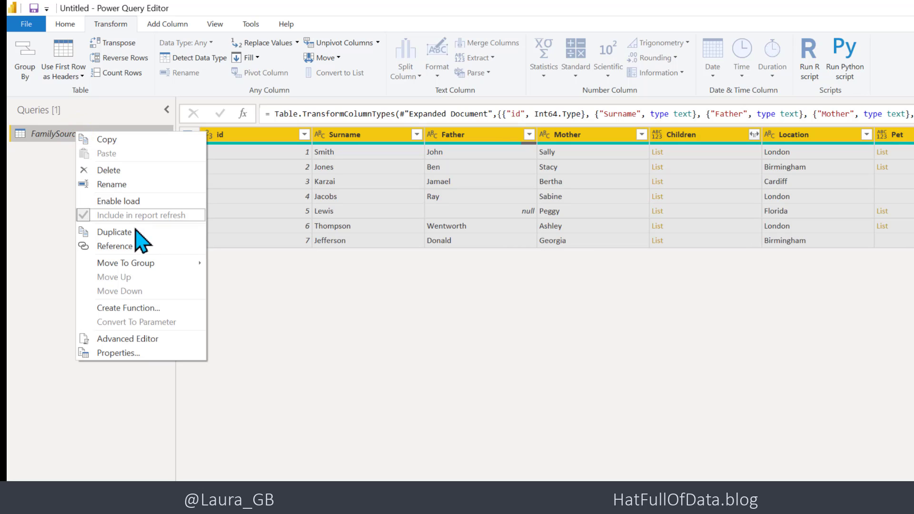
{"action": "left_click", "coordinate": [127, 246]}
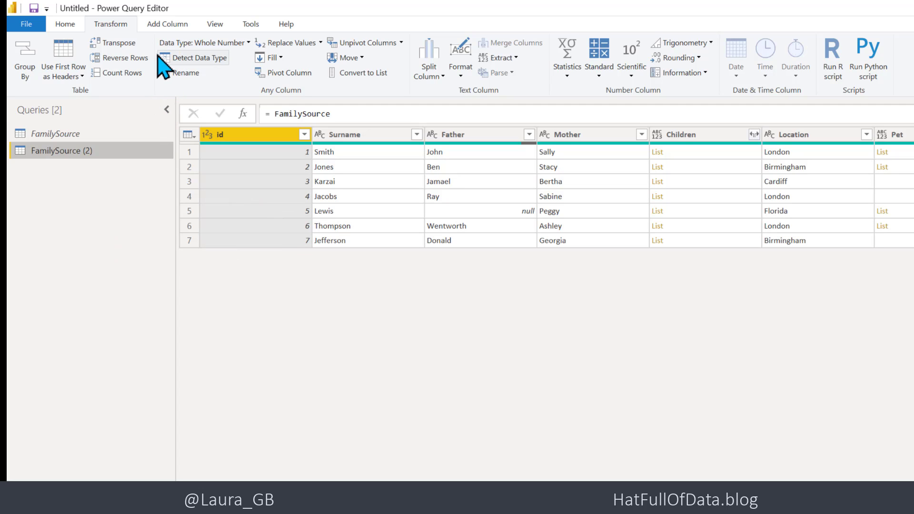
- Drop the Pet and Children columns from FamilySource (2) and rename it Family
{"action": "left_click", "coordinate": [66, 25]}
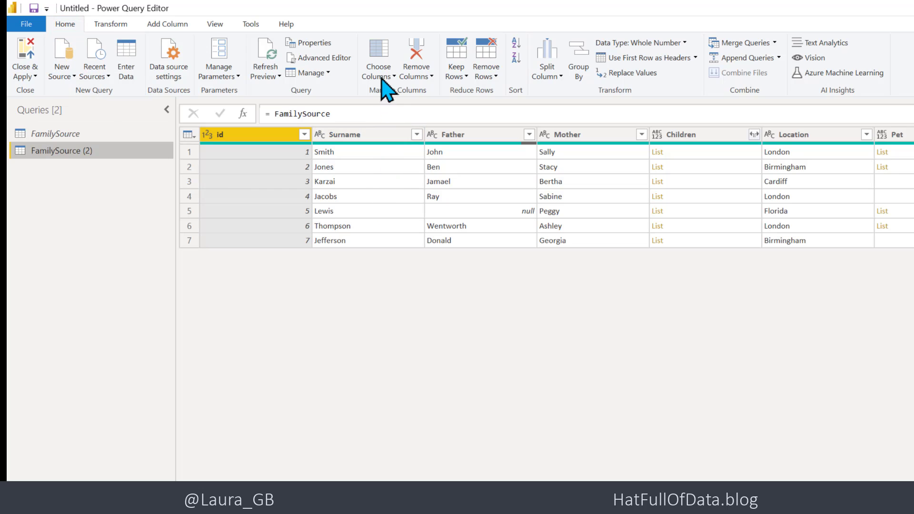
{"action": "left_click", "coordinate": [374, 49]}
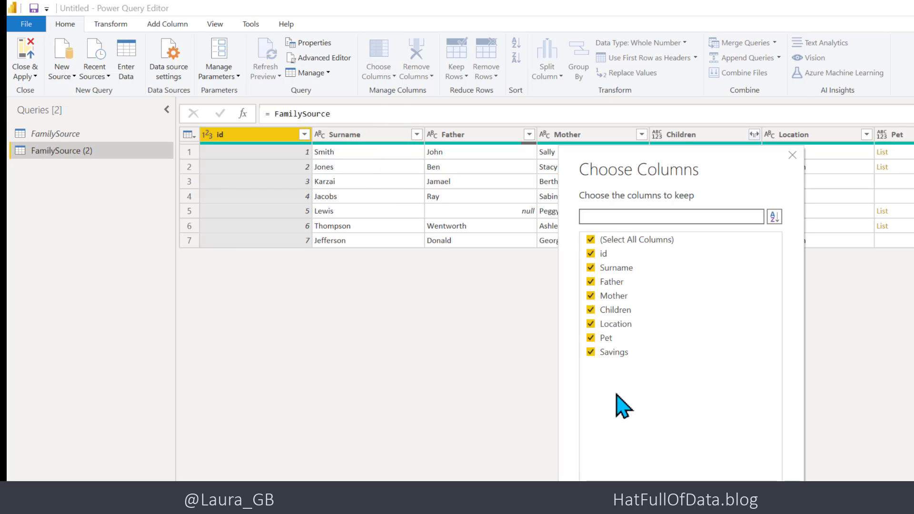
{"action": "left_click", "coordinate": [590, 338]}
{"action": "left_click", "coordinate": [590, 309]}
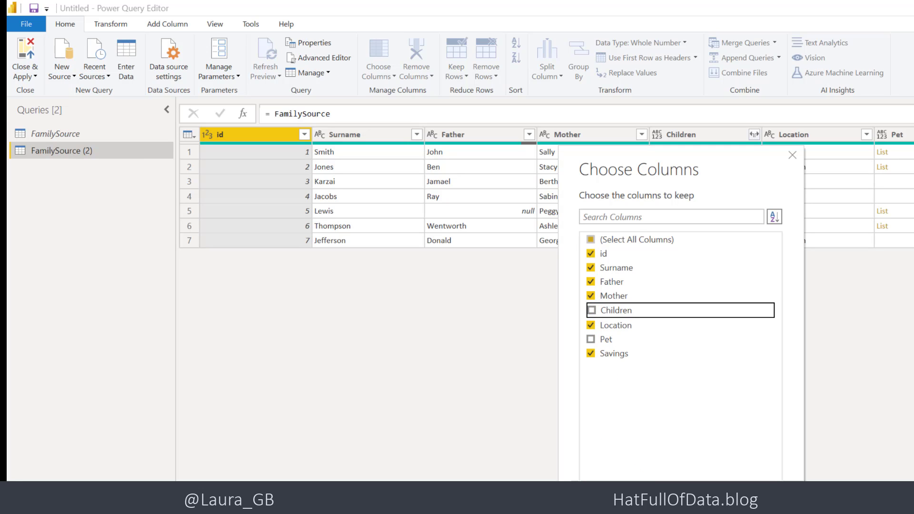
{"action": "key", "text": "Return"}
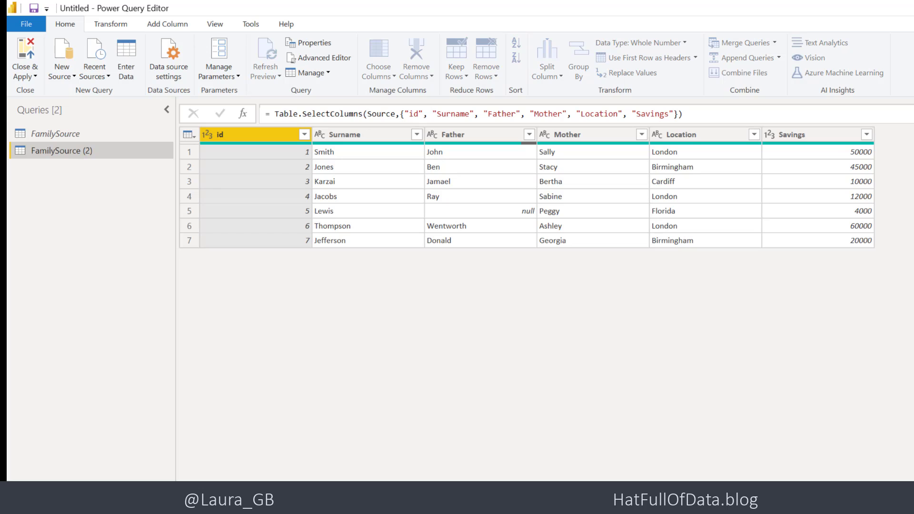
{"action": "key", "text": "BackSpace"}
{"action": "key", "text": "BackSpace"}
{"action": "key", "text": "BackSpace"}
{"action": "key", "text": "BackSpace"}
{"action": "key", "text": "BackSpace"}
{"action": "key", "text": "BackSpace"}
{"action": "key", "text": "BackSpace"}
{"action": "key", "text": "BackSpace"}
{"action": "key", "text": "BackSpace"}
{"action": "key", "text": "BackSpace"}
{"action": "key", "text": "Return"}
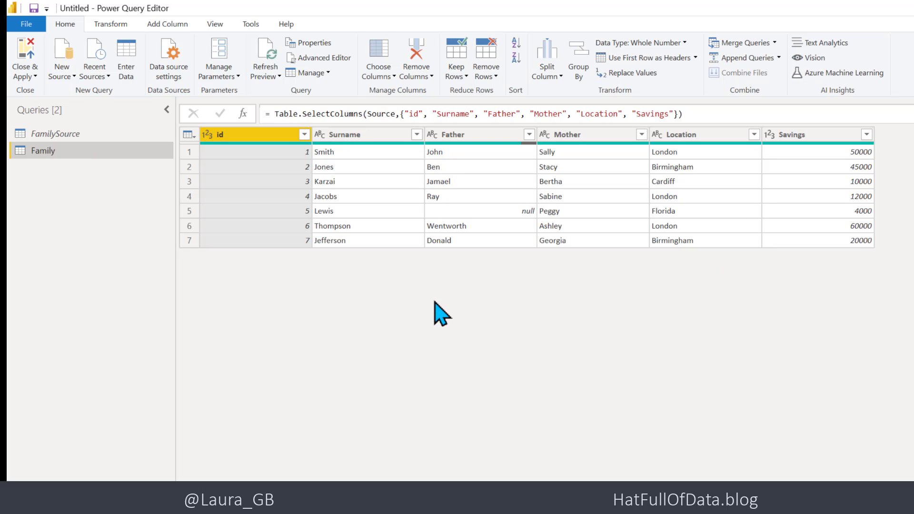
- Create another query referencing FamilySource for the Children table
{"action": "left_click", "coordinate": [57, 134]}
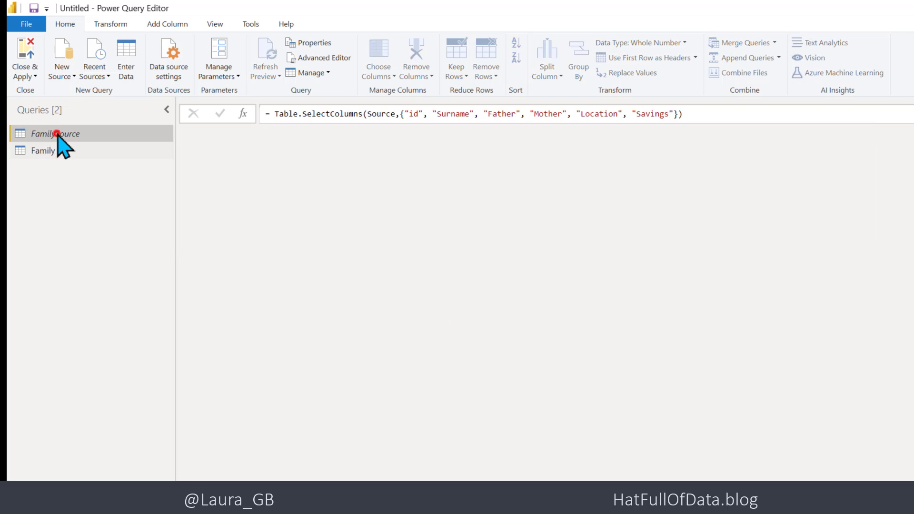
{"action": "right_click", "coordinate": [57, 134]}
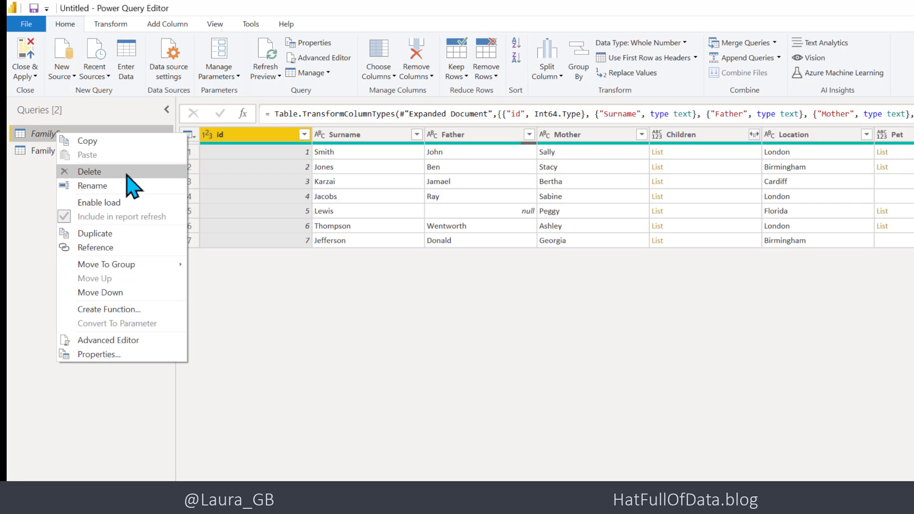
{"action": "left_click", "coordinate": [102, 248]}
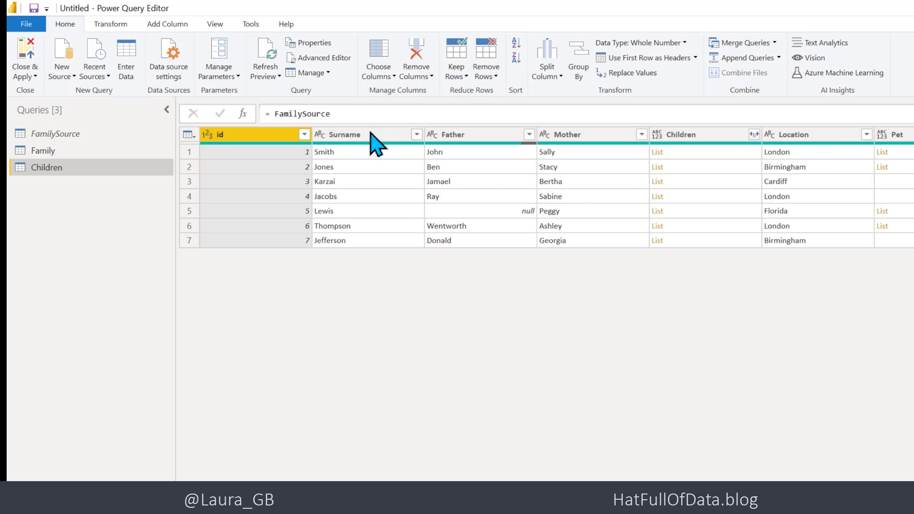
- Keep only the id and Children columns in the new Children query
{"action": "left_click", "coordinate": [383, 54]}
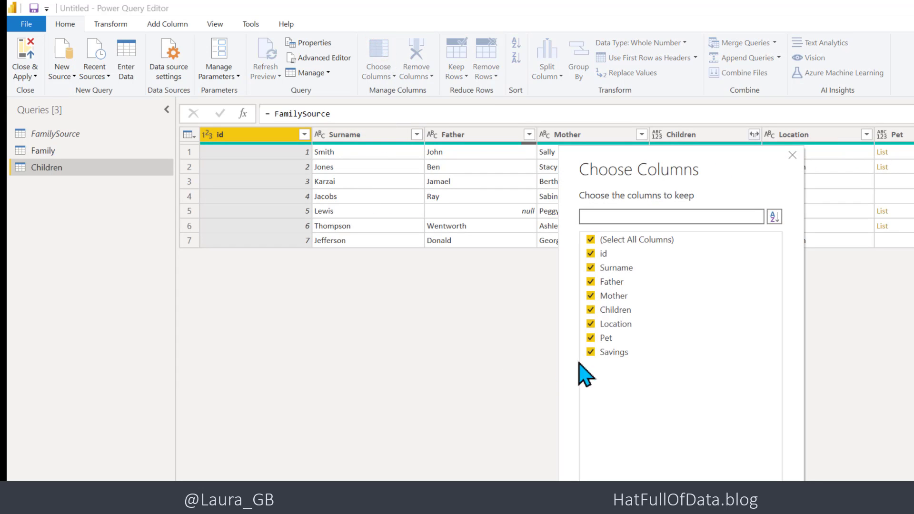
{"action": "left_click", "coordinate": [591, 241]}
{"action": "left_click", "coordinate": [591, 255]}
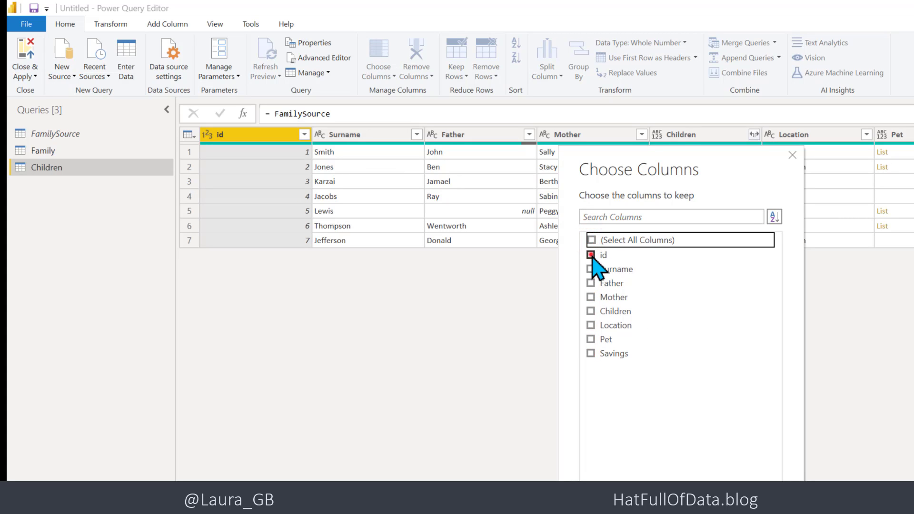
{"action": "left_click", "coordinate": [590, 312]}
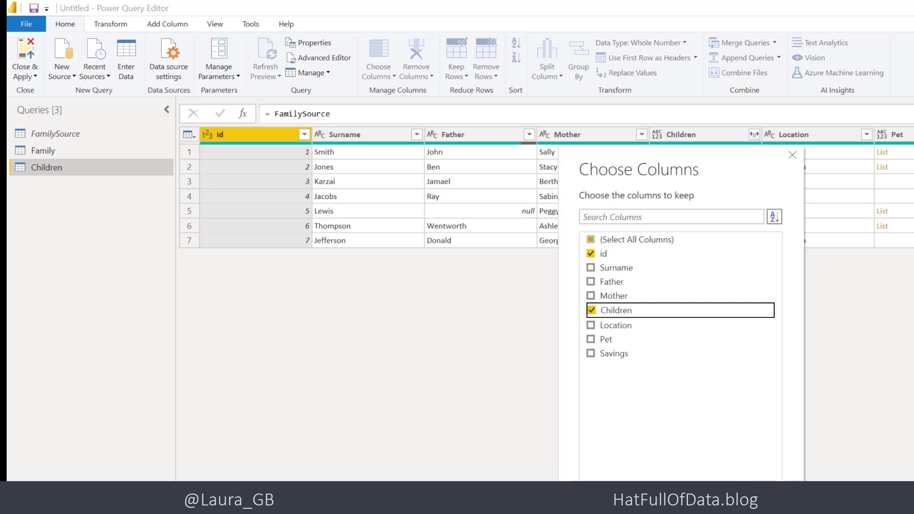
{"action": "key", "text": "Return"}
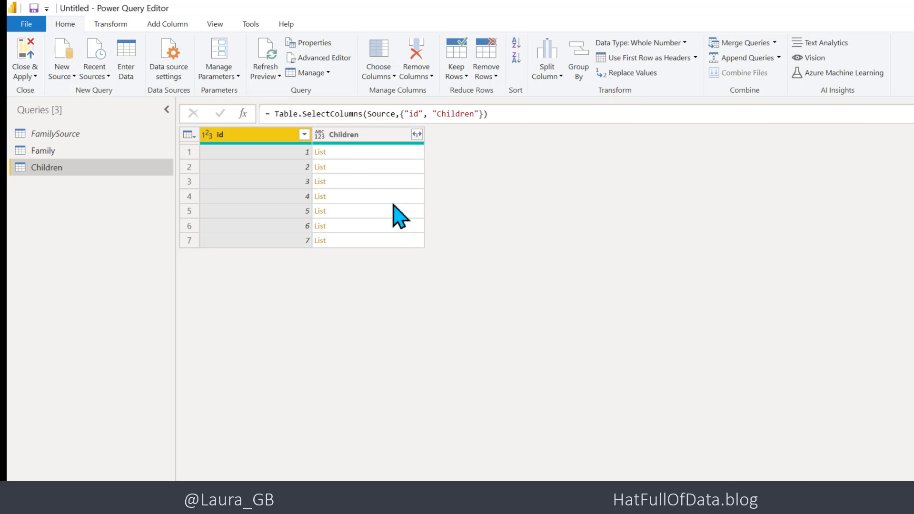
- Expand the Children lists to new rows, then into unprefixed Name and Age columns
{"action": "left_click", "coordinate": [417, 136]}
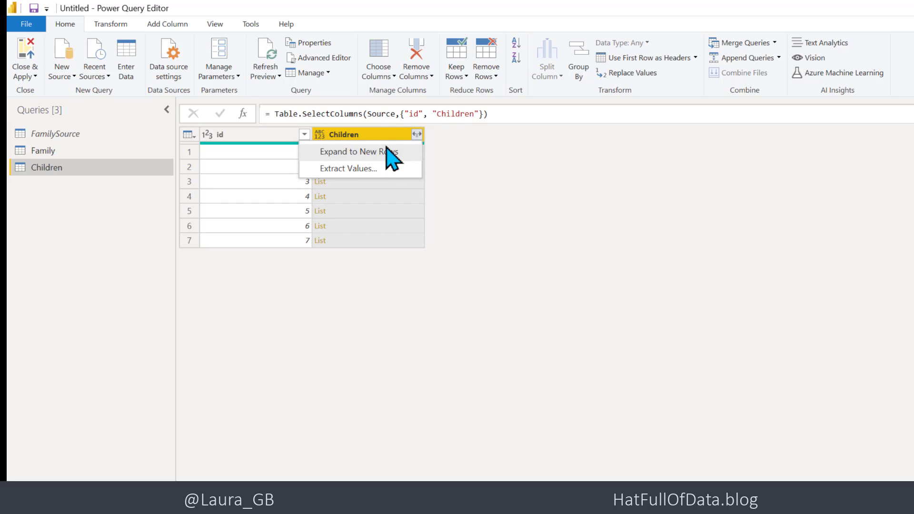
{"action": "left_click", "coordinate": [386, 152]}
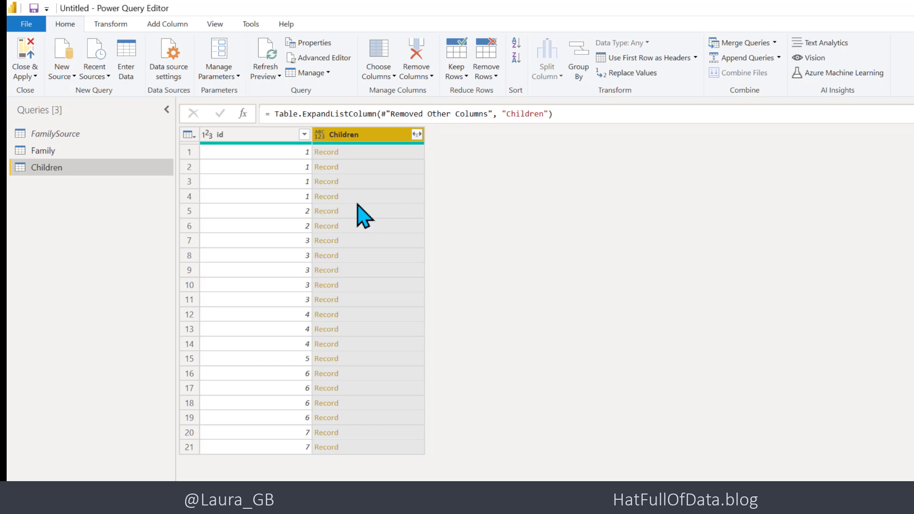
{"action": "left_click", "coordinate": [417, 135]}
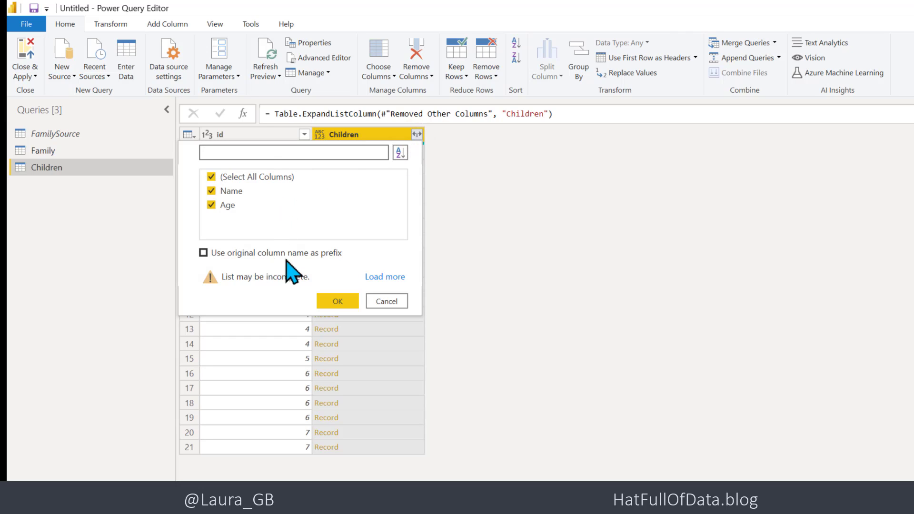
{"action": "left_click", "coordinate": [338, 300]}
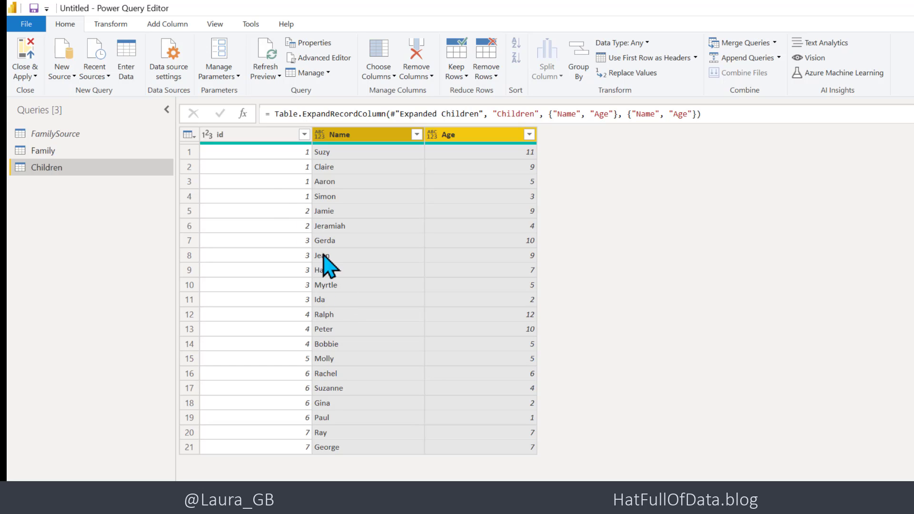
- Detect data types so Name is text and Age is whole number, then reopen FamilySource
{"action": "left_click", "coordinate": [115, 26]}
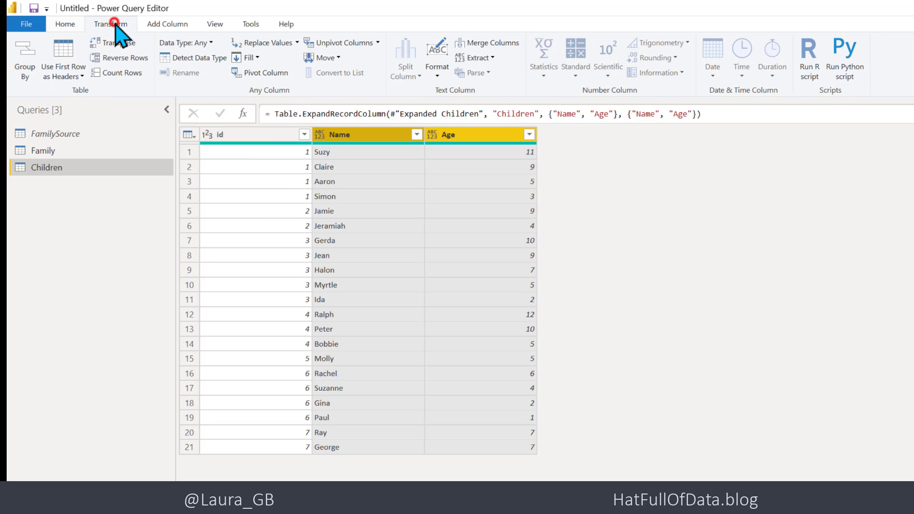
{"action": "left_click", "coordinate": [195, 62]}
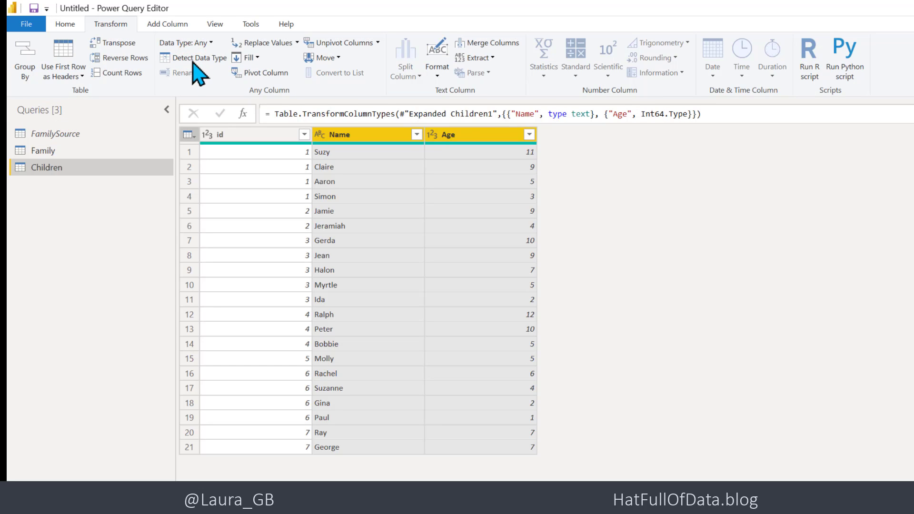
{"action": "left_click", "coordinate": [50, 134]}
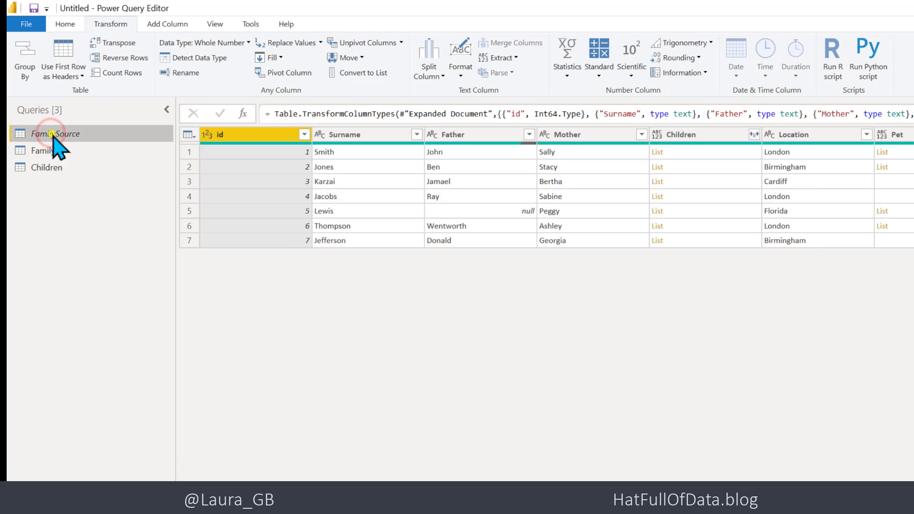
- Create a FamilySource (2) reference query keeping only the id and Pet columns
{"action": "right_click", "coordinate": [53, 135]}
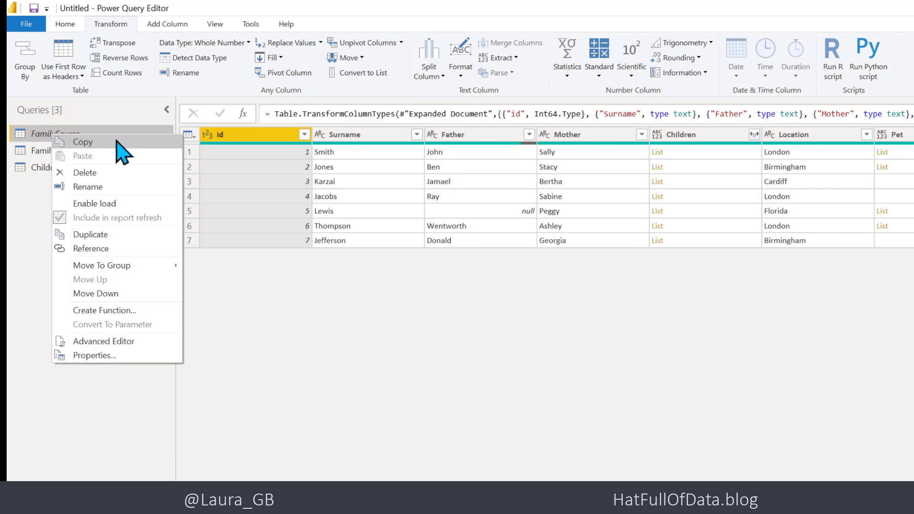
{"action": "left_click", "coordinate": [98, 248]}
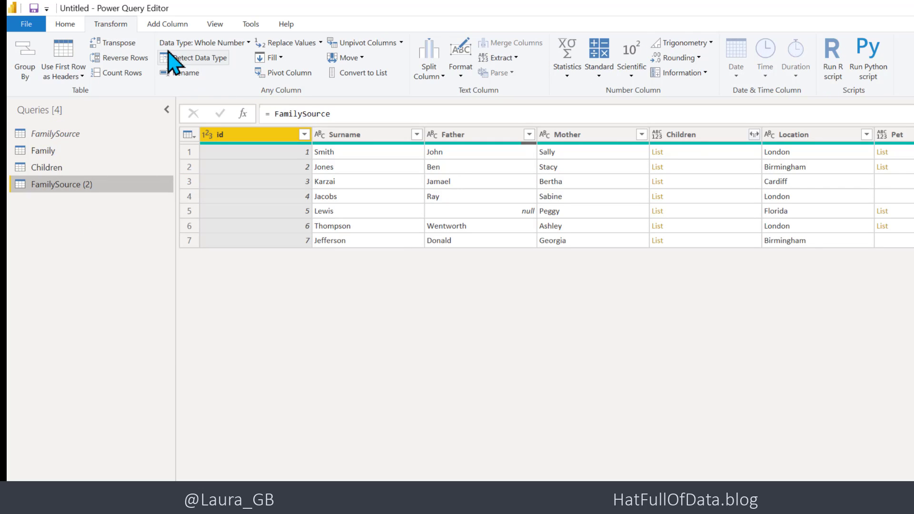
{"action": "left_click", "coordinate": [67, 24]}
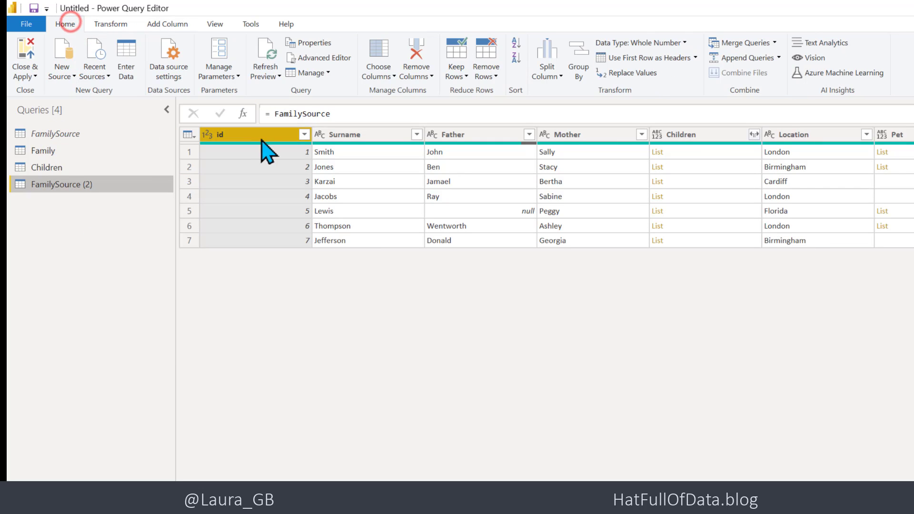
{"action": "left_click", "coordinate": [380, 48]}
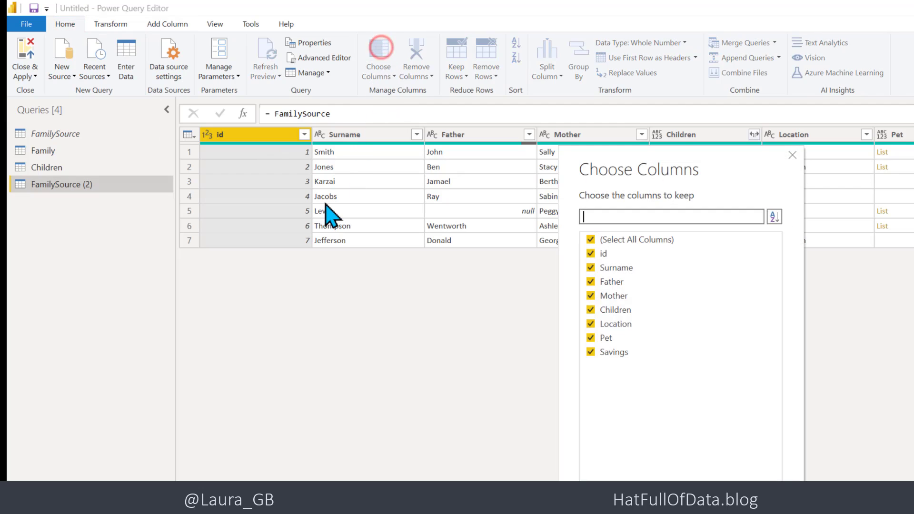
{"action": "left_click", "coordinate": [591, 240]}
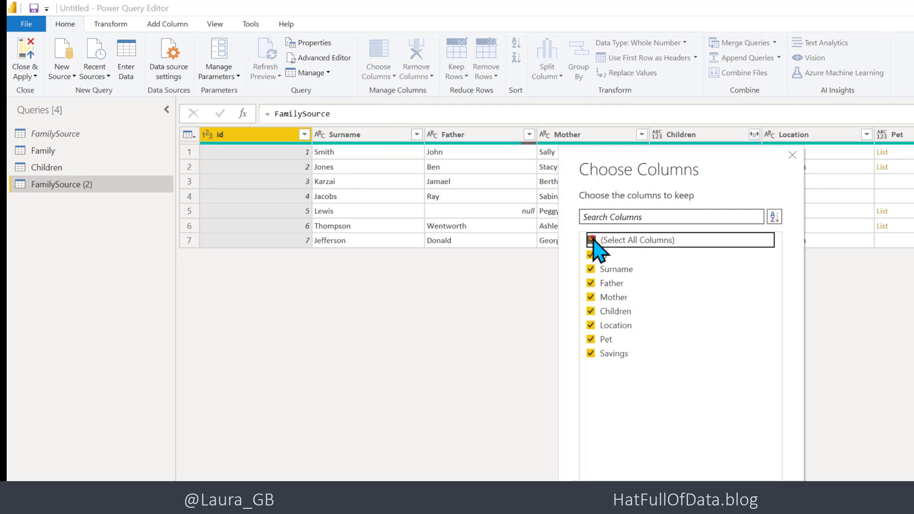
{"action": "left_click", "coordinate": [591, 253]}
{"action": "left_click", "coordinate": [591, 337]}
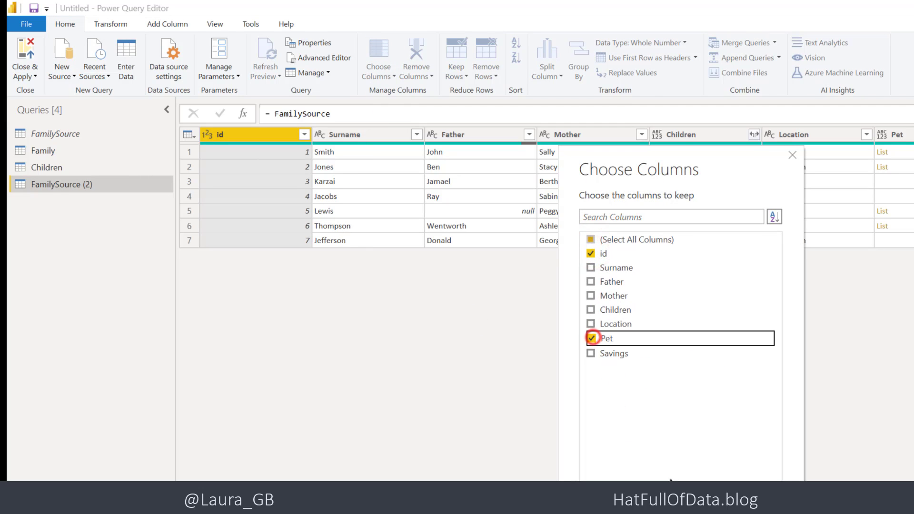
{"action": "key", "text": "Return"}
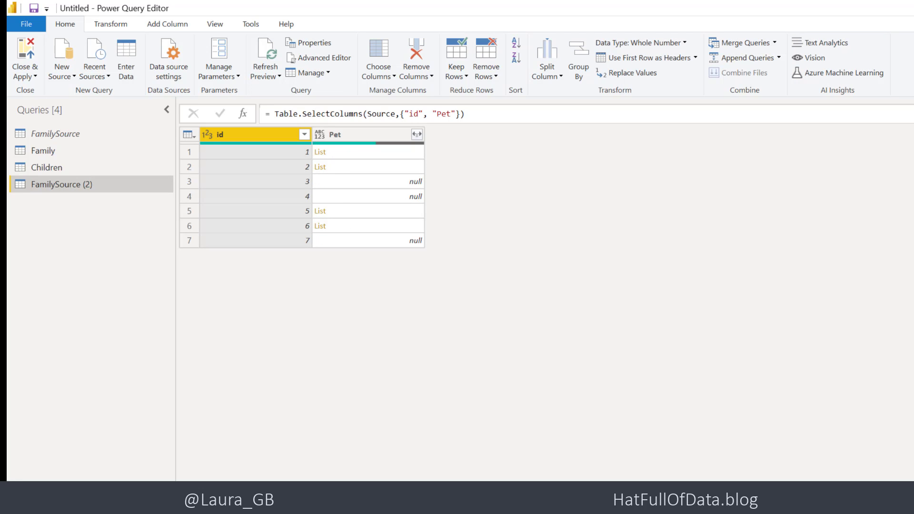
- Expand the Pet lists to new rows, then into Name and Animal columns
{"action": "left_click", "coordinate": [417, 134]}
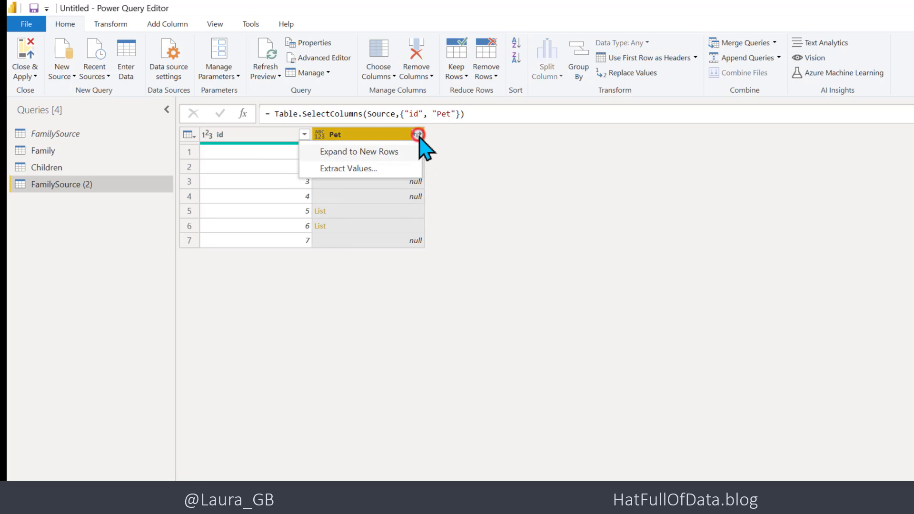
{"action": "left_click", "coordinate": [386, 151]}
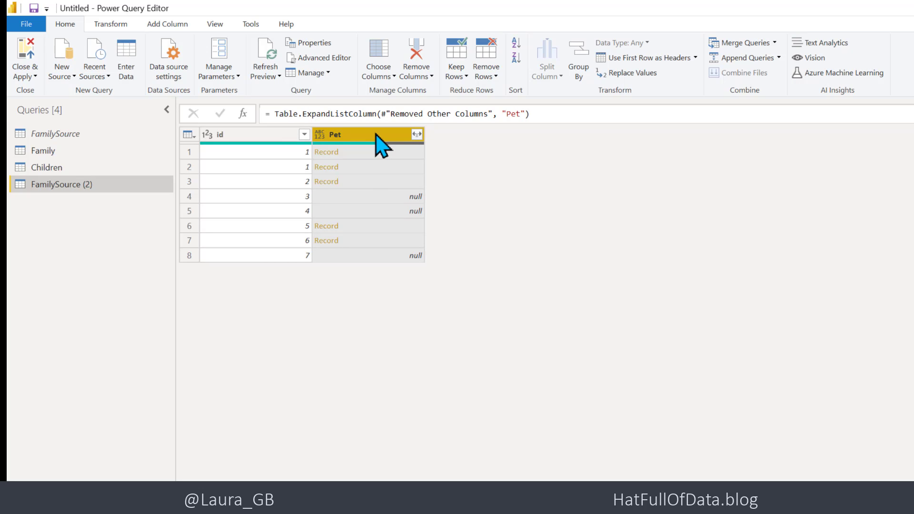
{"action": "left_click", "coordinate": [348, 197]}
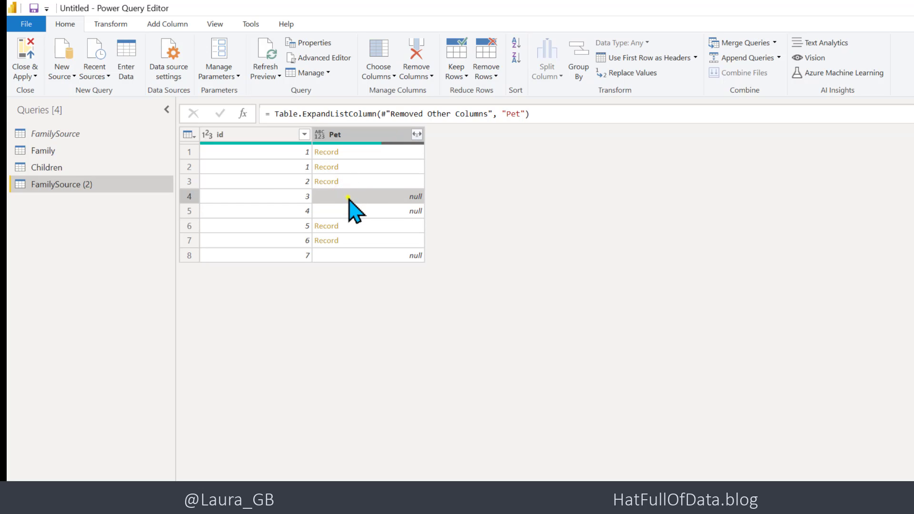
{"action": "right_click", "coordinate": [348, 197]}
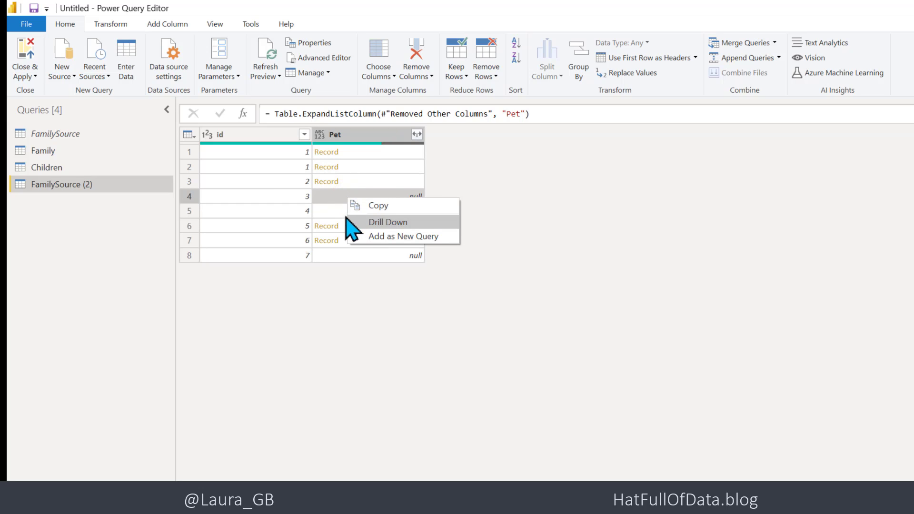
{"action": "left_click", "coordinate": [331, 197]}
{"action": "right_click", "coordinate": [331, 197]}
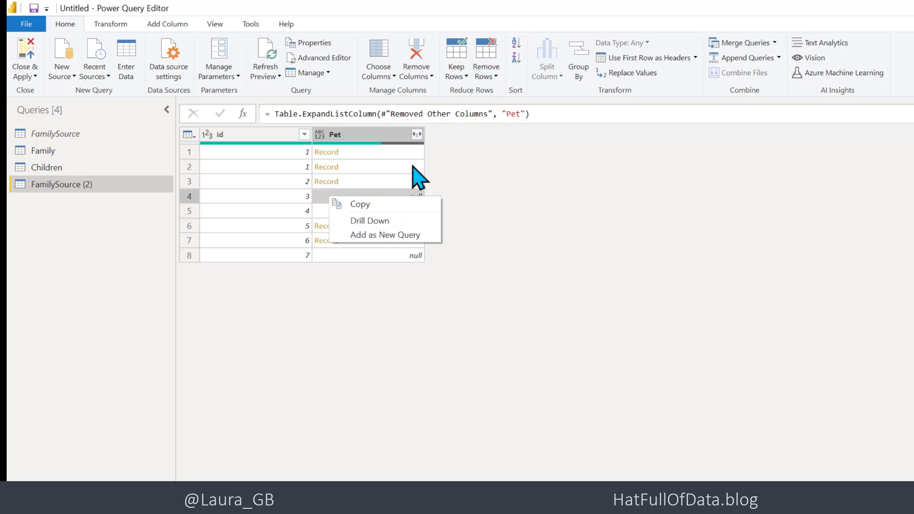
{"action": "left_click", "coordinate": [417, 135]}
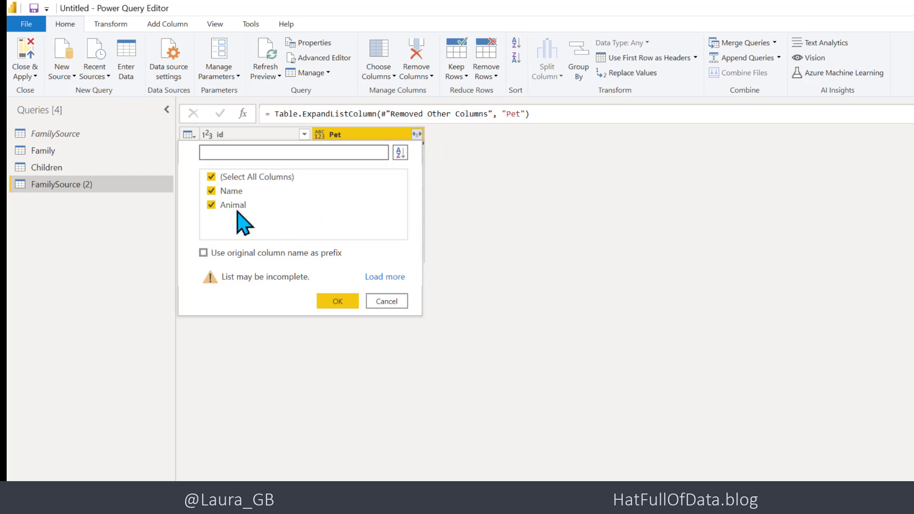
{"action": "left_click", "coordinate": [340, 301]}
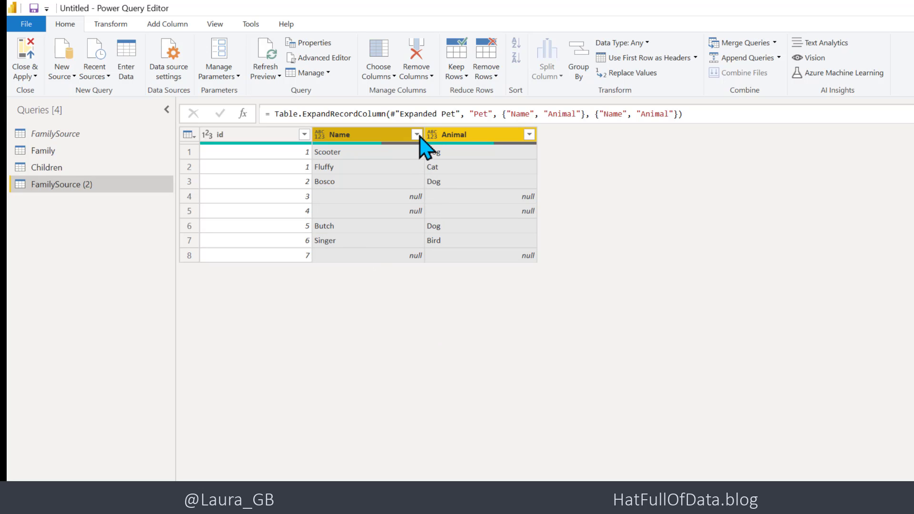
- Filter out the rows whose pet Name is null
{"action": "left_click", "coordinate": [384, 197]}
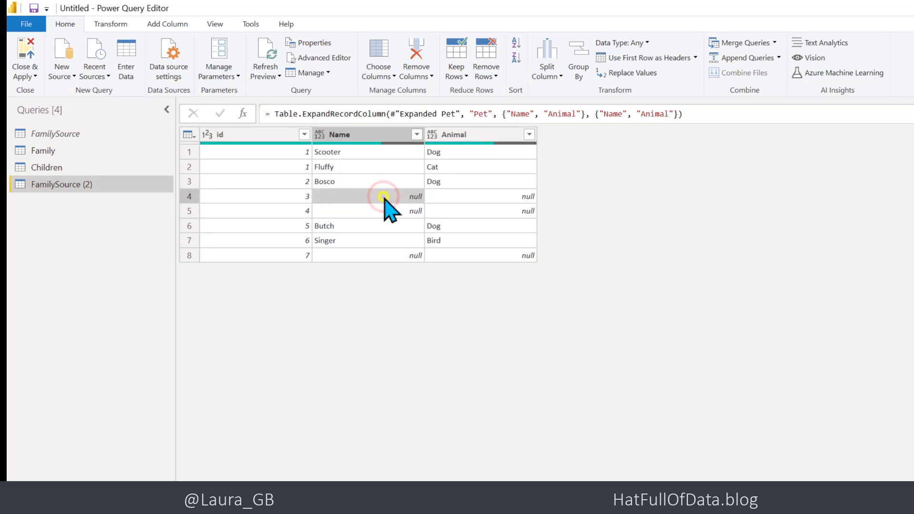
{"action": "right_click", "coordinate": [383, 196]}
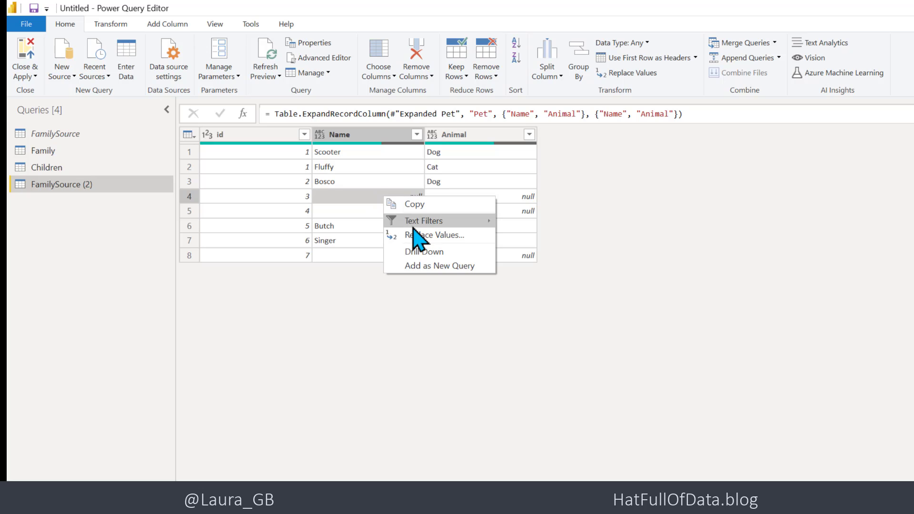
{"action": "mouse_move", "coordinate": [410, 222]}
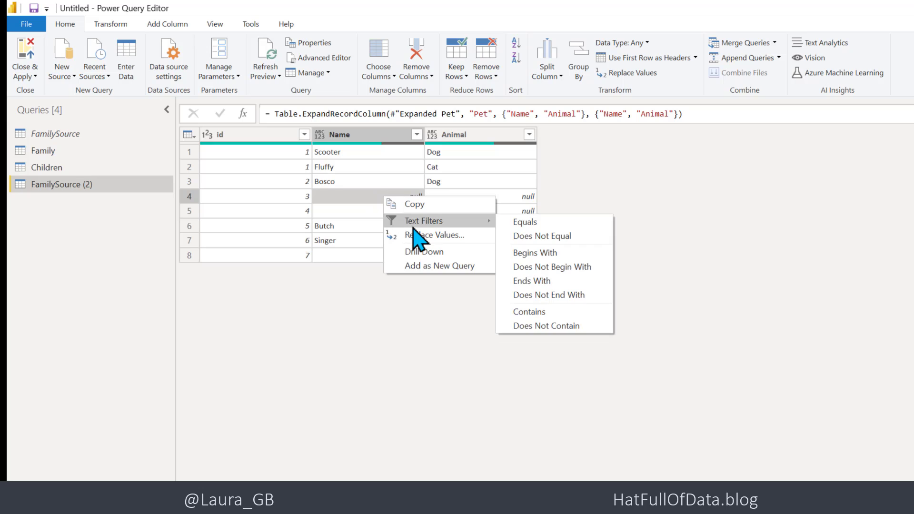
{"action": "left_click", "coordinate": [529, 236]}
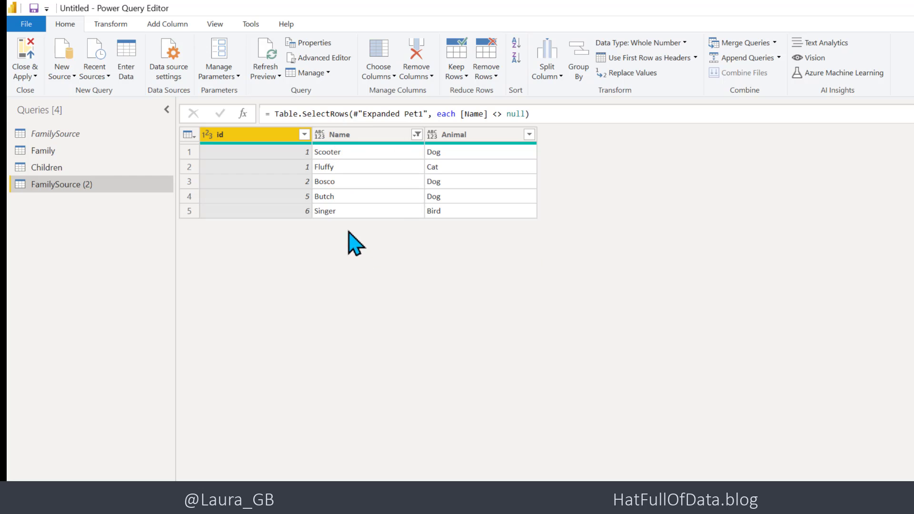
- Detect data types for the id, Name and Animal columns, typing Name and Animal as text
{"action": "left_click", "coordinate": [478, 133], "text": "shift"}
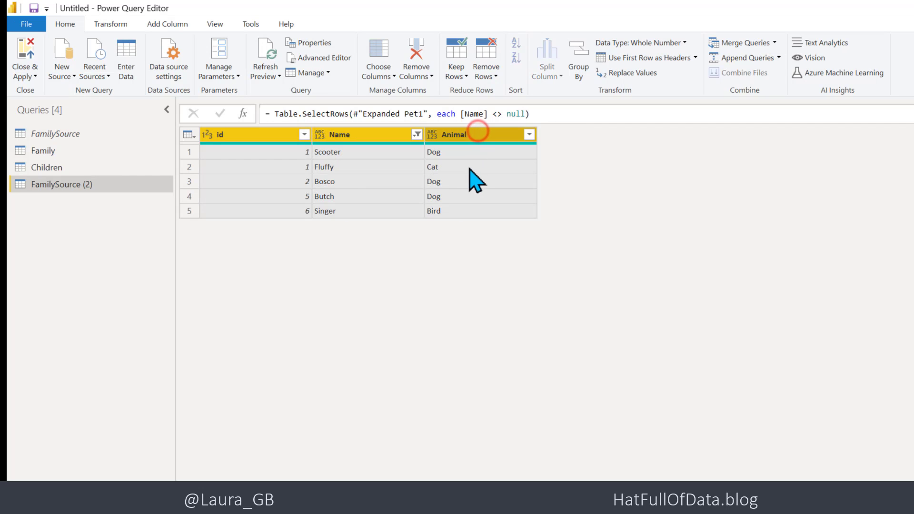
{"action": "left_click", "coordinate": [106, 24]}
{"action": "left_click", "coordinate": [190, 58]}
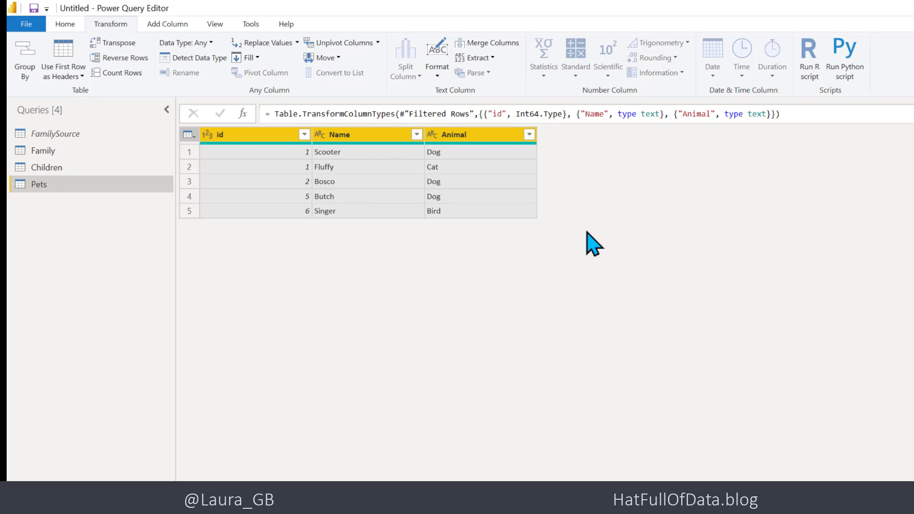
- Review the Family and Children queries, then Close & Apply to load all three tables
{"action": "left_click", "coordinate": [62, 152]}
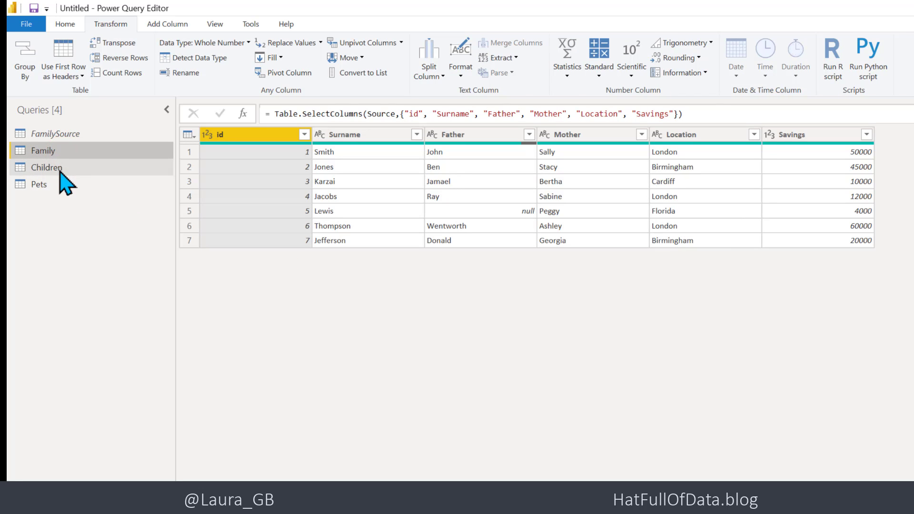
{"action": "left_click", "coordinate": [60, 168]}
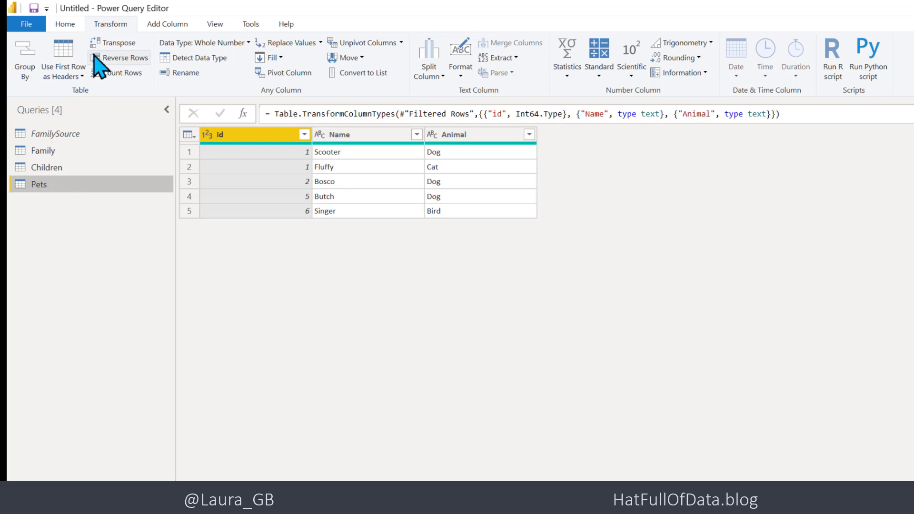
{"action": "left_click", "coordinate": [64, 23]}
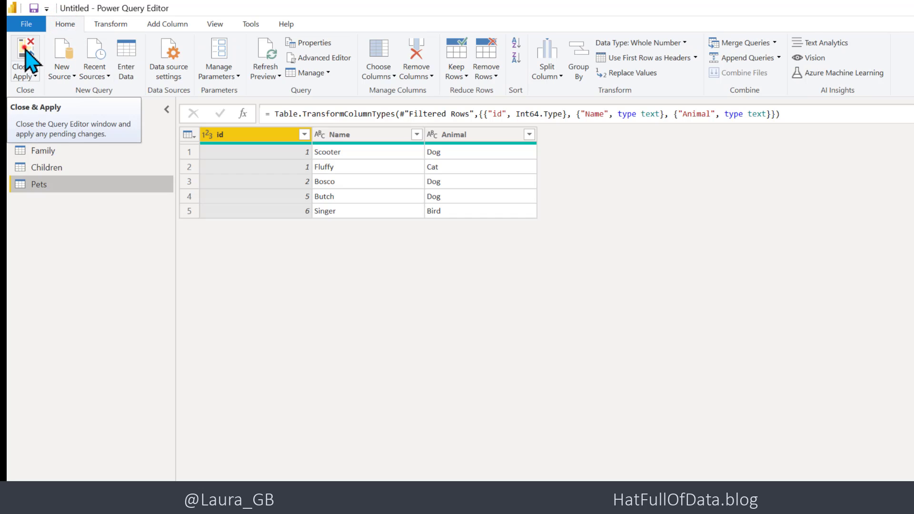
{"action": "left_click", "coordinate": [26, 59]}
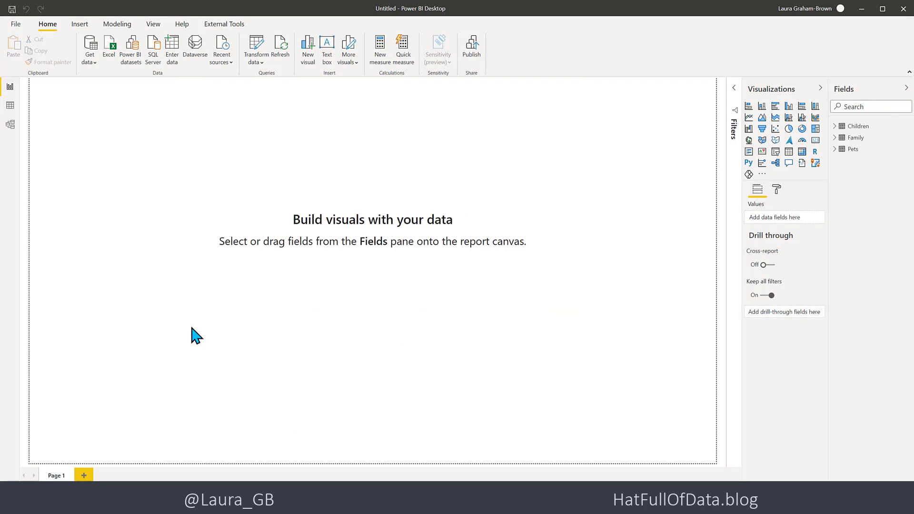
- In Model view, drag the Family and Pets cards upward into a compact layout
{"action": "left_click", "coordinate": [11, 125]}
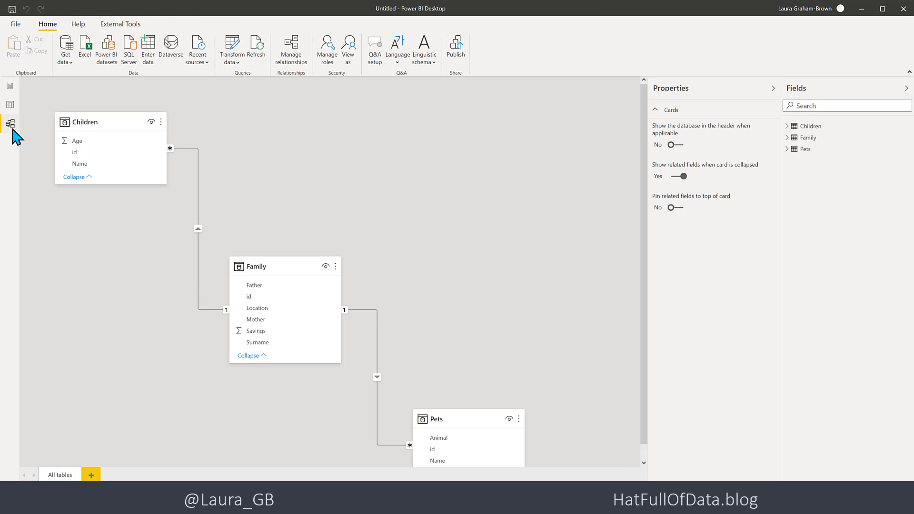
{"action": "left_click_drag", "start_coordinate": [284, 263], "coordinate": [286, 180]}
{"action": "left_click_drag", "start_coordinate": [468, 422], "coordinate": [472, 135]}
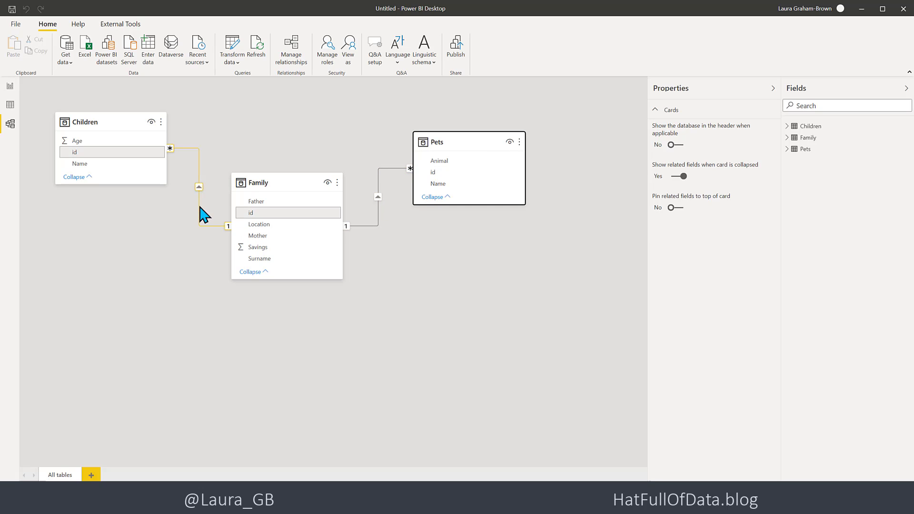
- Switch to Data view to browse the Children table's id, Name and Age rows
{"action": "left_click", "coordinate": [11, 106]}
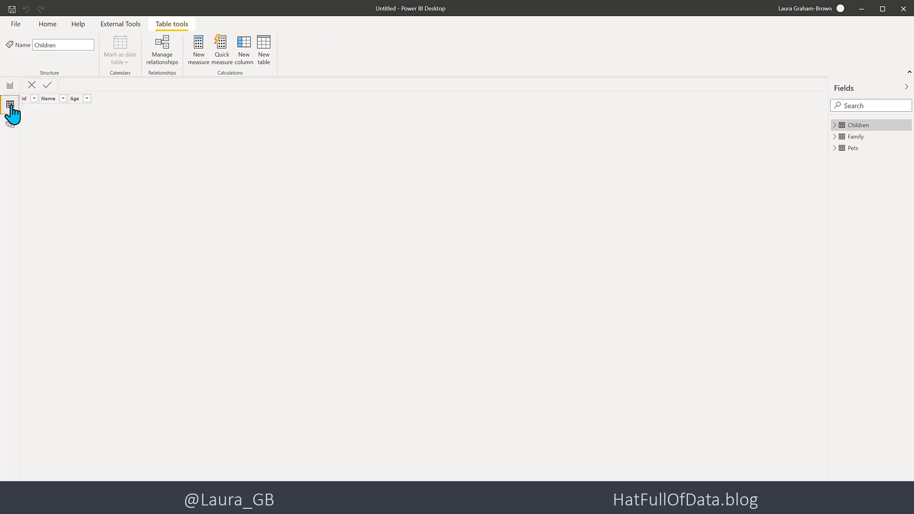